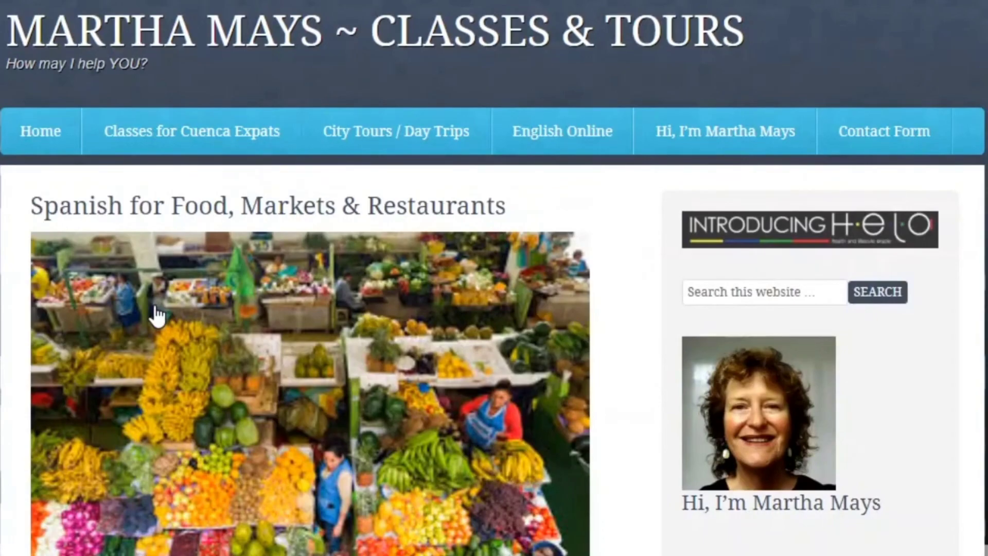
# Step: Open the Spanish for Travelers class page from the Martha Mays site menu
pyautogui.scroll(-2, 157, 315)
pyautogui.scroll(2, 154, 316)
pyautogui.moveTo(191, 132)
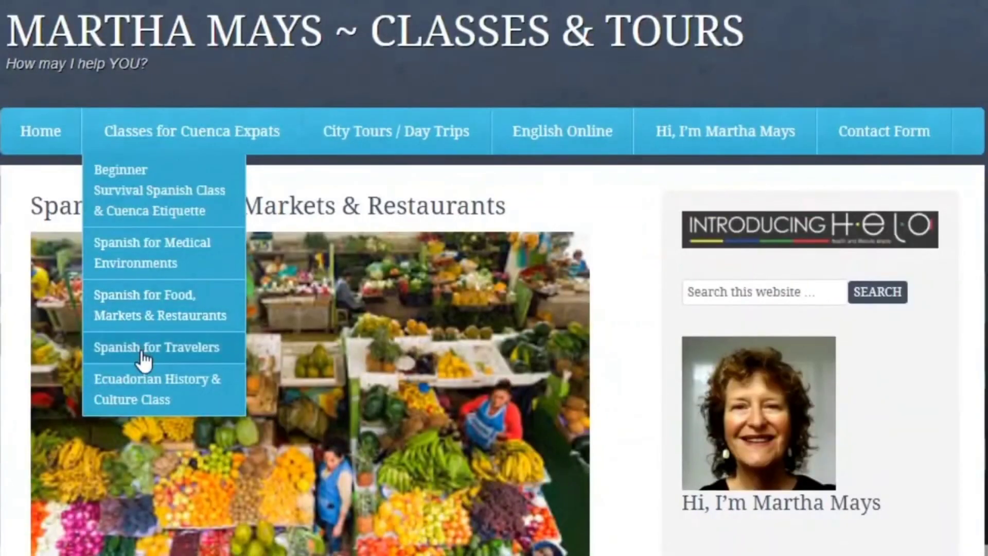
pyautogui.click(144, 360)
pyautogui.scroll(-2, 143, 360)
pyautogui.scroll(2, 144, 360)
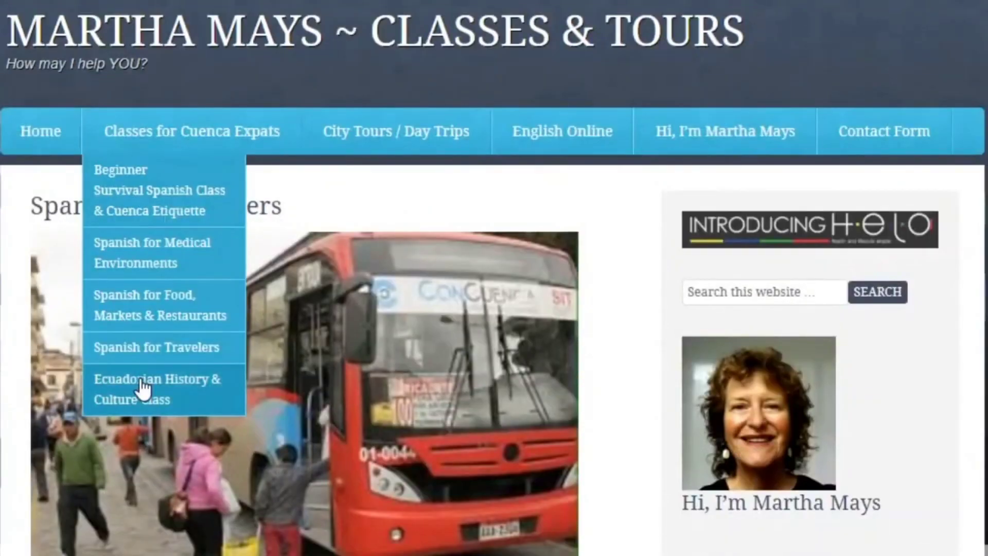
# Step: Visit the Ecuadorian History & Culture Class and City Tours / Day Trips pages, ending on Professional English Online
pyautogui.click(143, 389)
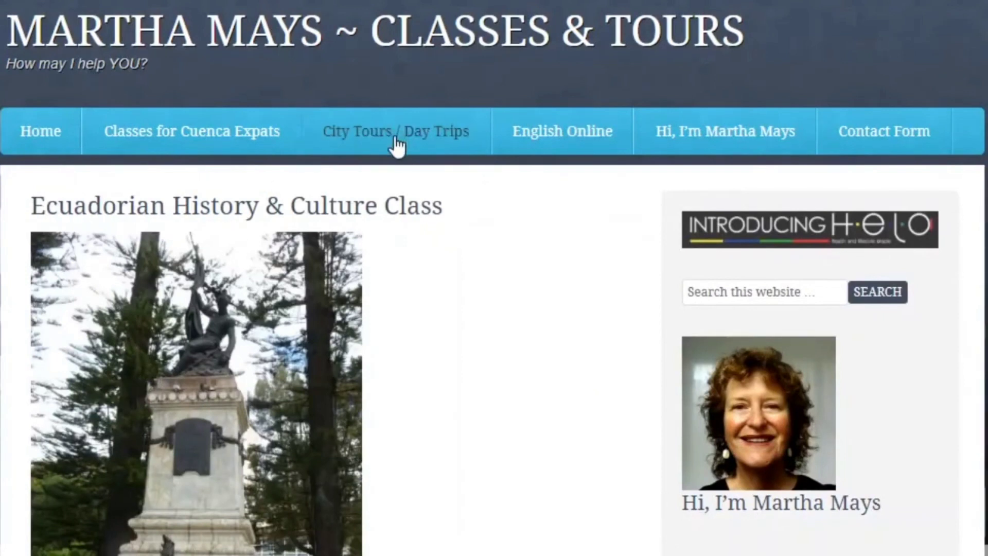
pyautogui.click(397, 147)
pyautogui.scroll(-10, 399, 406)
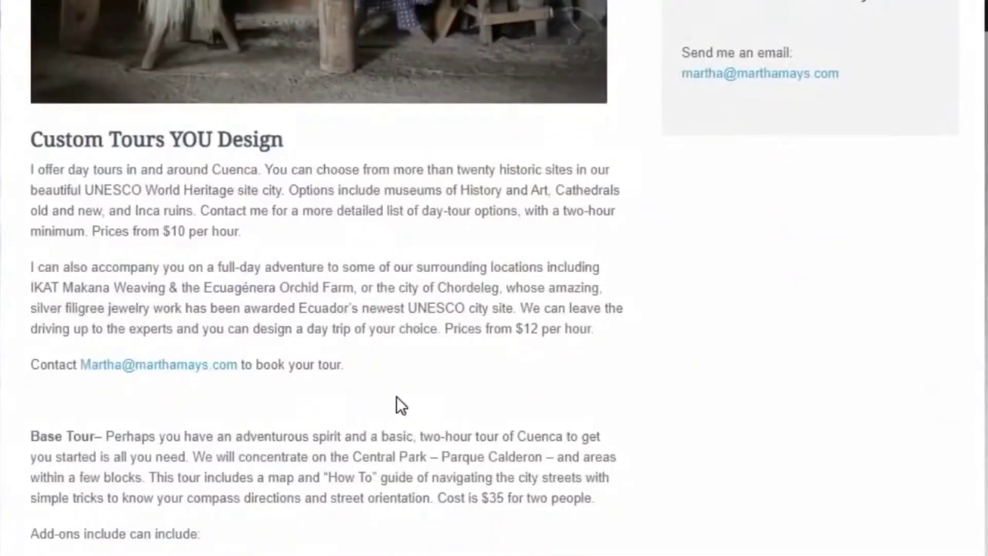
pyautogui.scroll(-10, 400, 405)
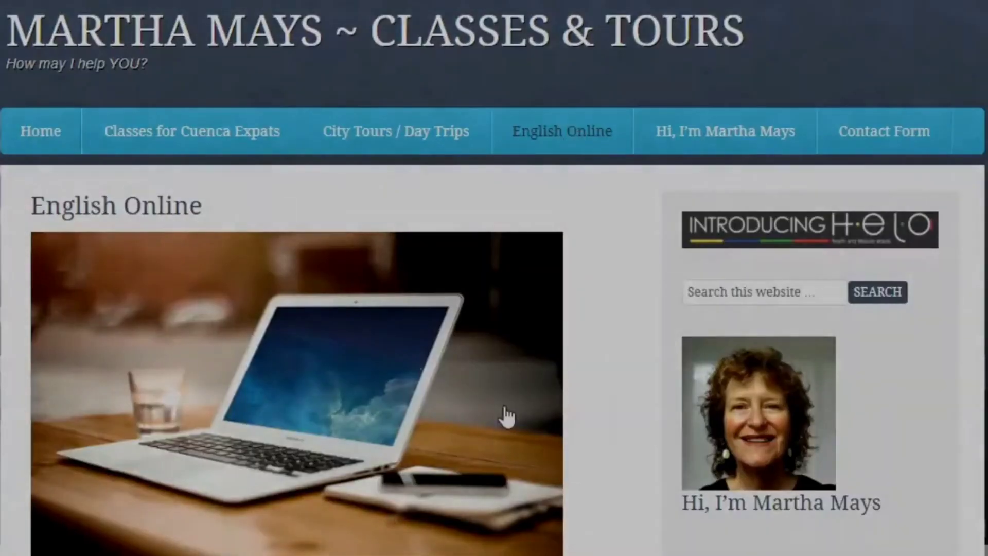
pyautogui.scroll(-6, 505, 417)
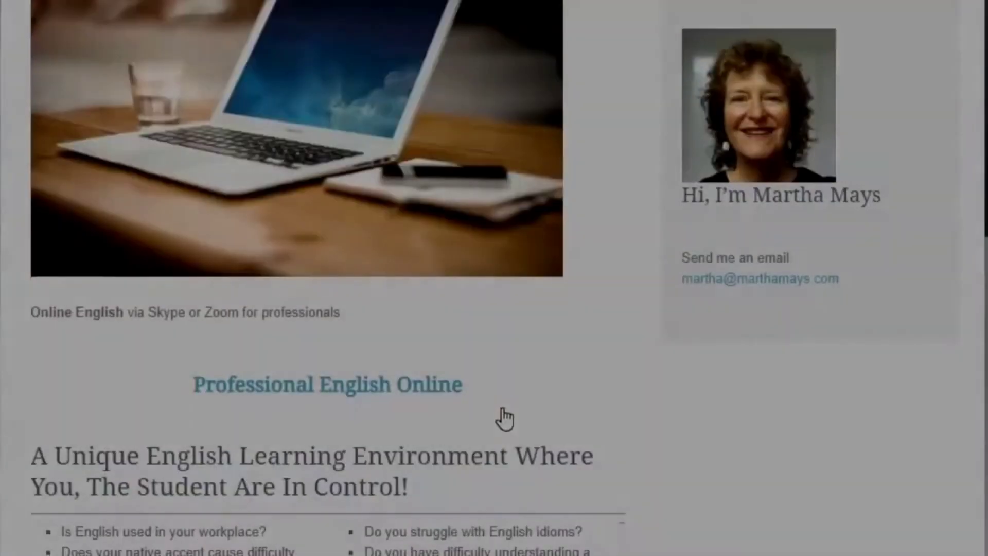
pyautogui.scroll(-2, 503, 418)
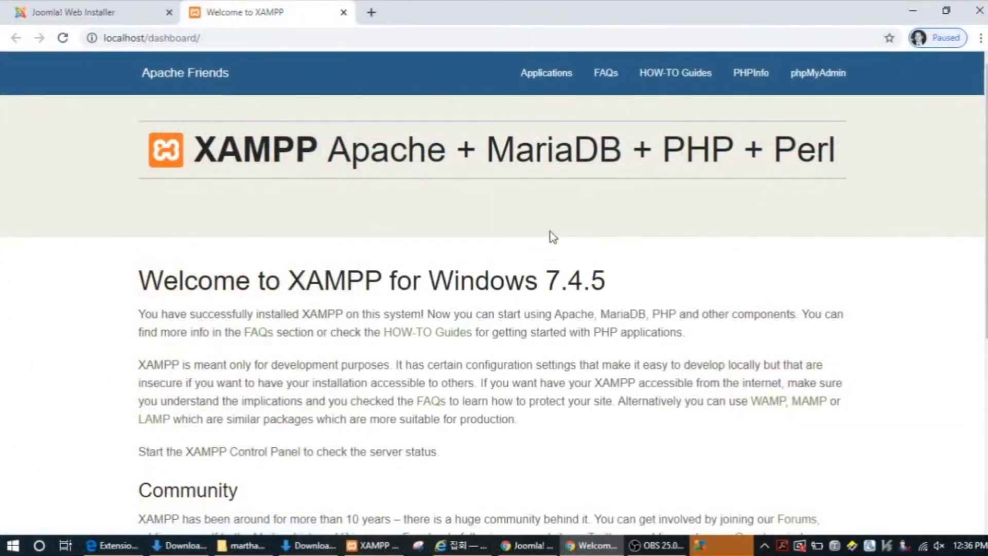
# Step: Create the phpMyAdmin database 'martha', then submit a new 4-column table named 'martha'
pyautogui.scroll(-5, 553, 237)
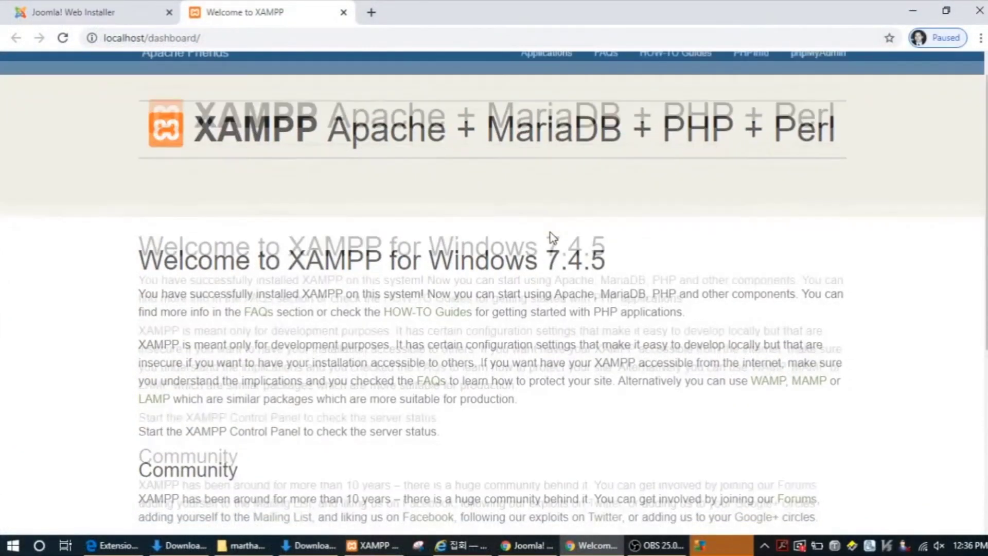
pyautogui.scroll(-2, 553, 237)
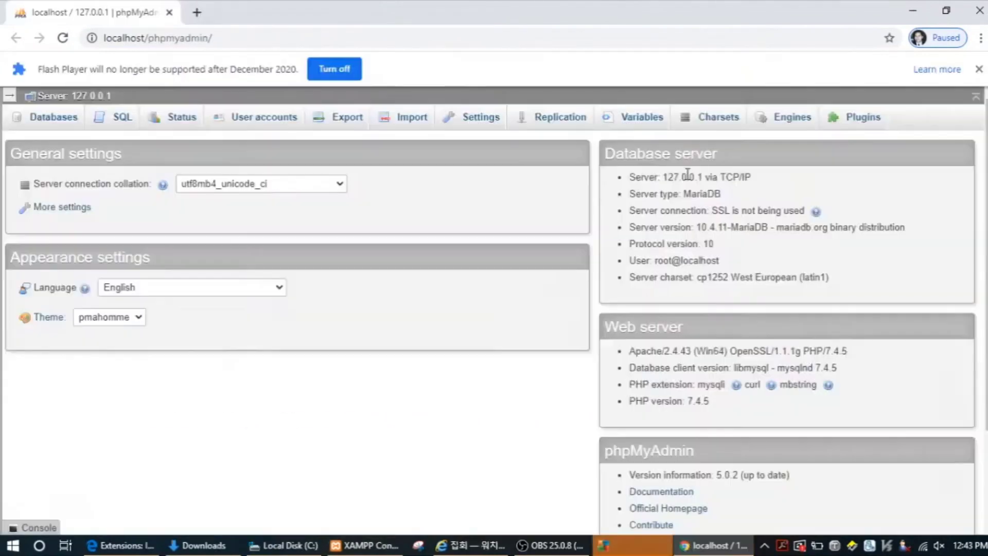
pyautogui.click(54, 117)
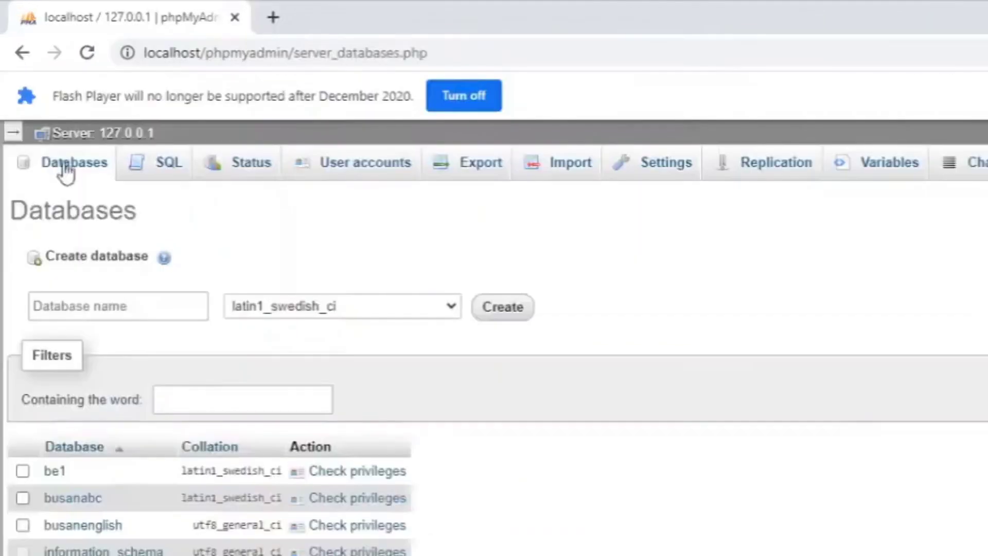
pyautogui.click(64, 225)
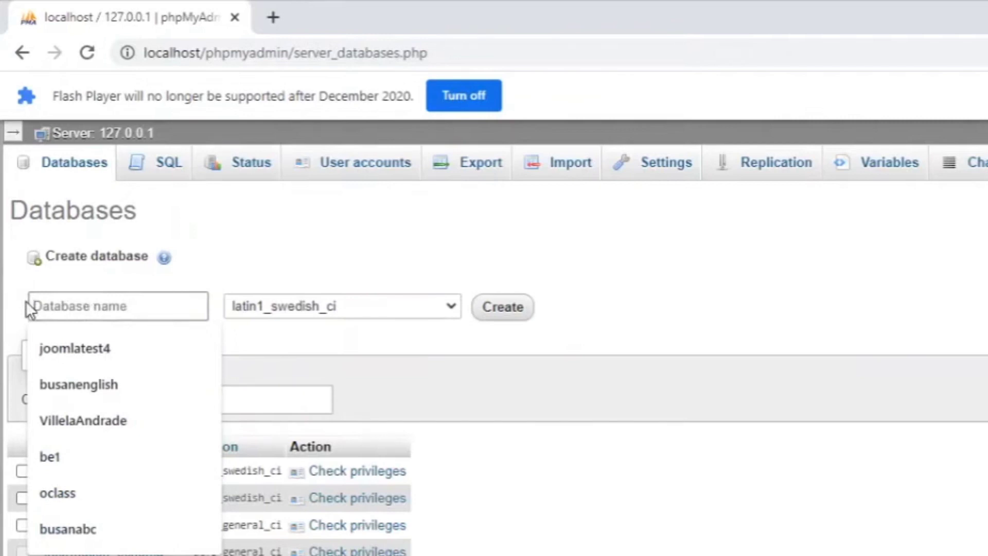
pyautogui.write('martha')
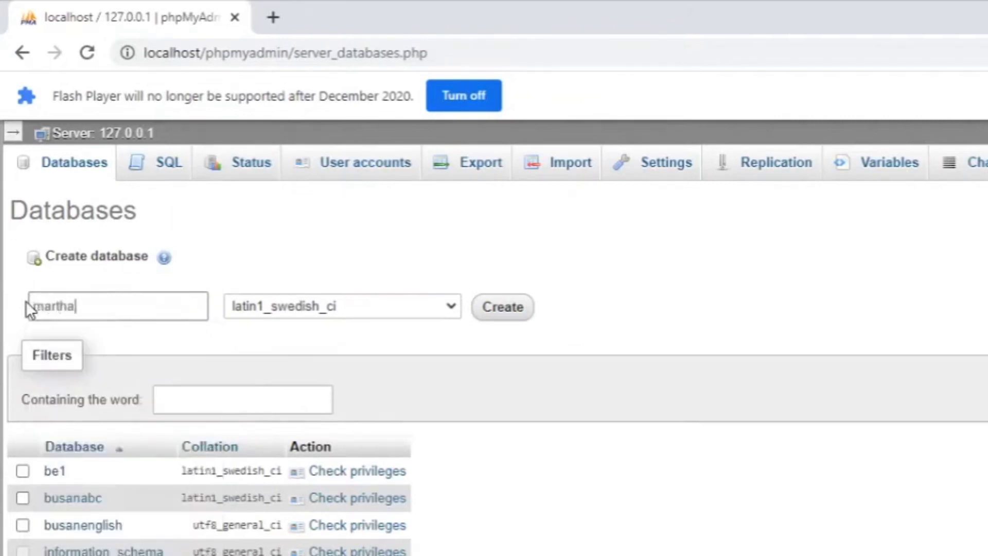
pyautogui.press('Tab')
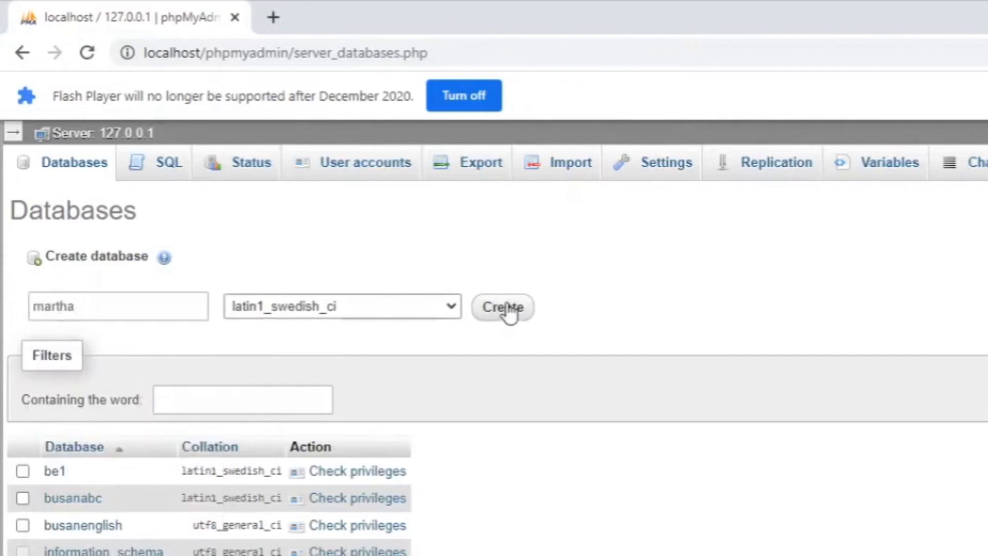
pyautogui.click(506, 306)
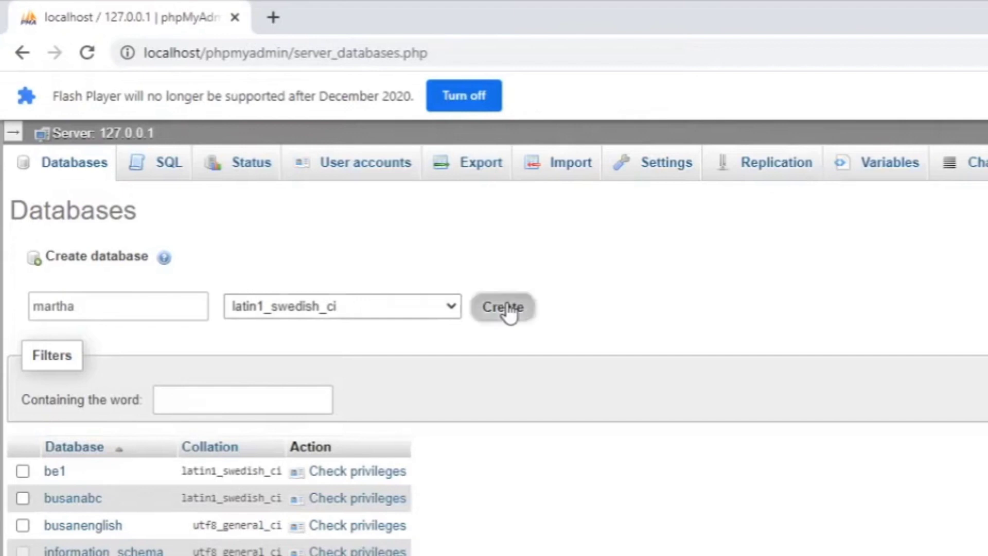
pyautogui.write('martha')
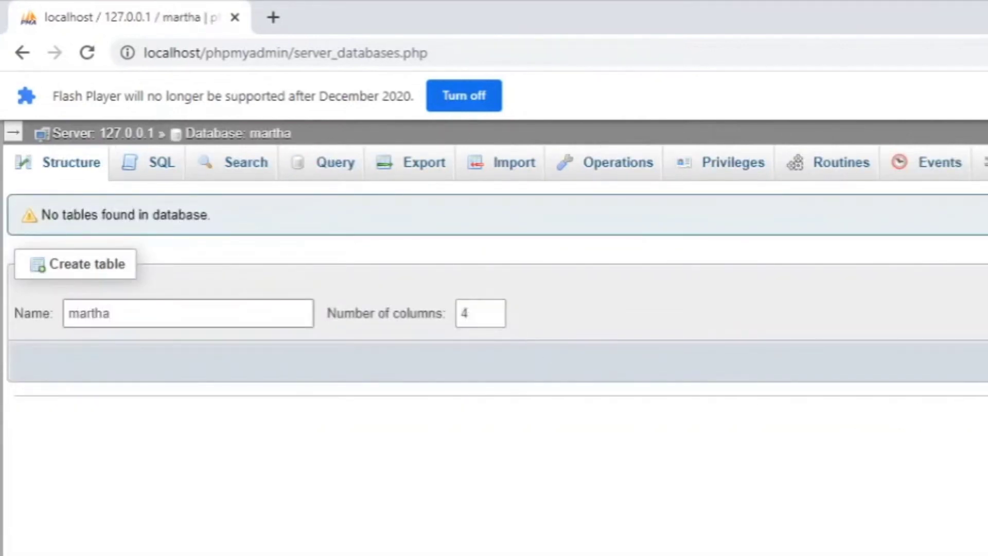
pyautogui.press('Return')
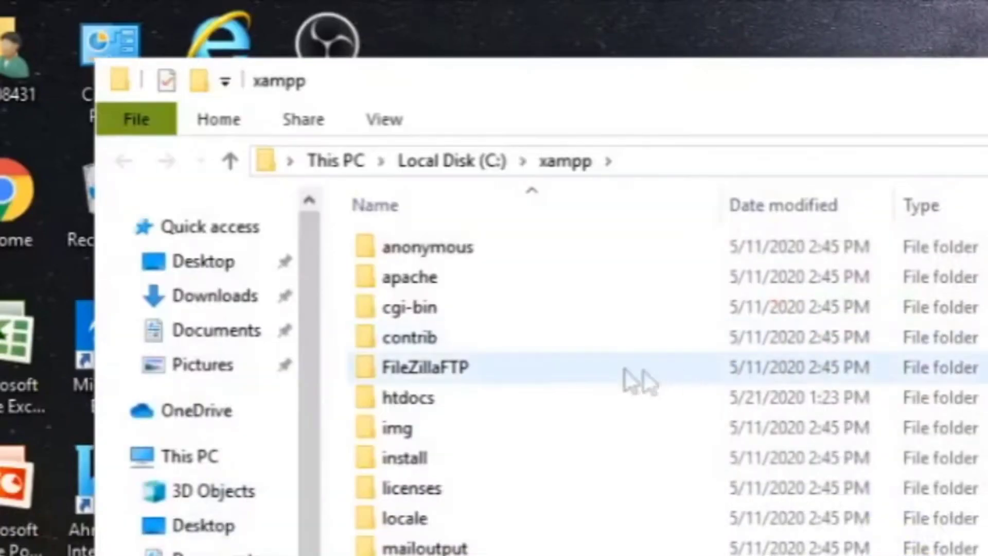
# Step: Add a new folder named 'marthamays' inside C:\xampp\htdocs
pyautogui.click(422, 411)
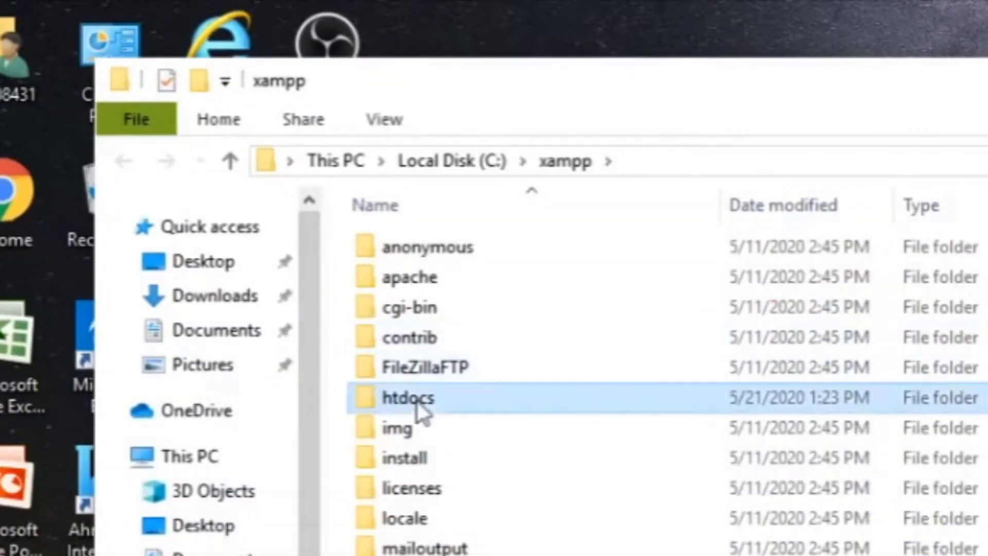
pyautogui.doubleClick(419, 405)
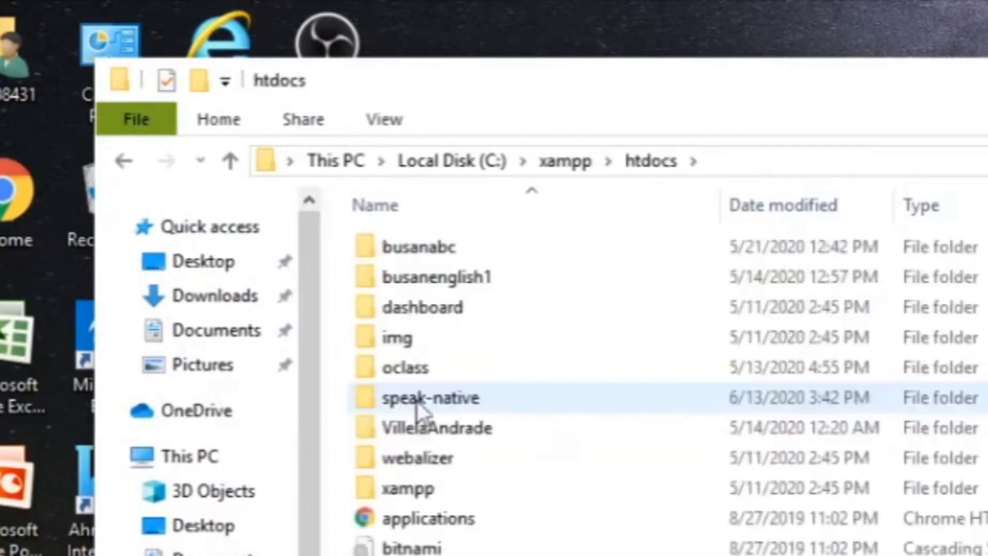
pyautogui.rightClick(300, 502)
pyautogui.moveTo(382, 454)
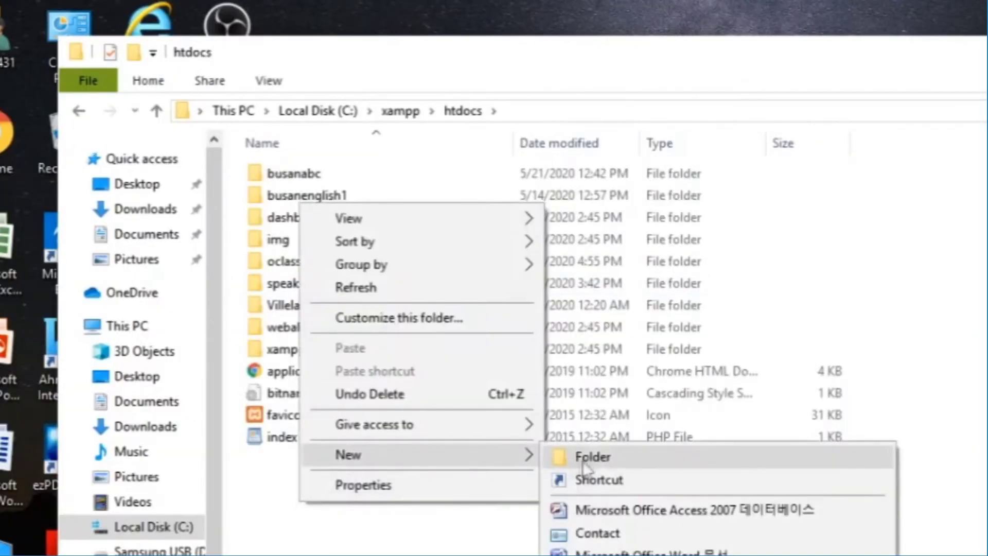
pyautogui.click(584, 465)
pyautogui.write('marthamays')
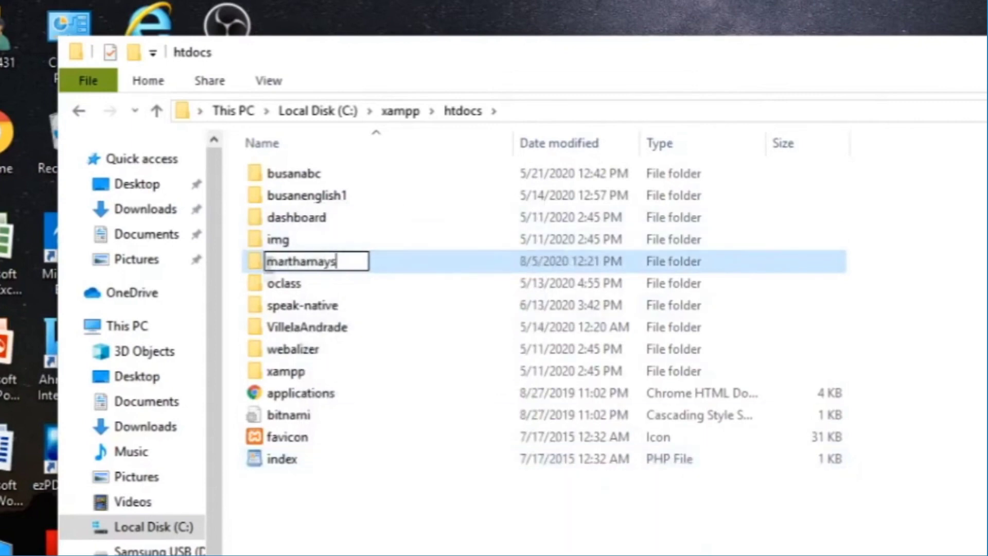
pyautogui.click(251, 261)
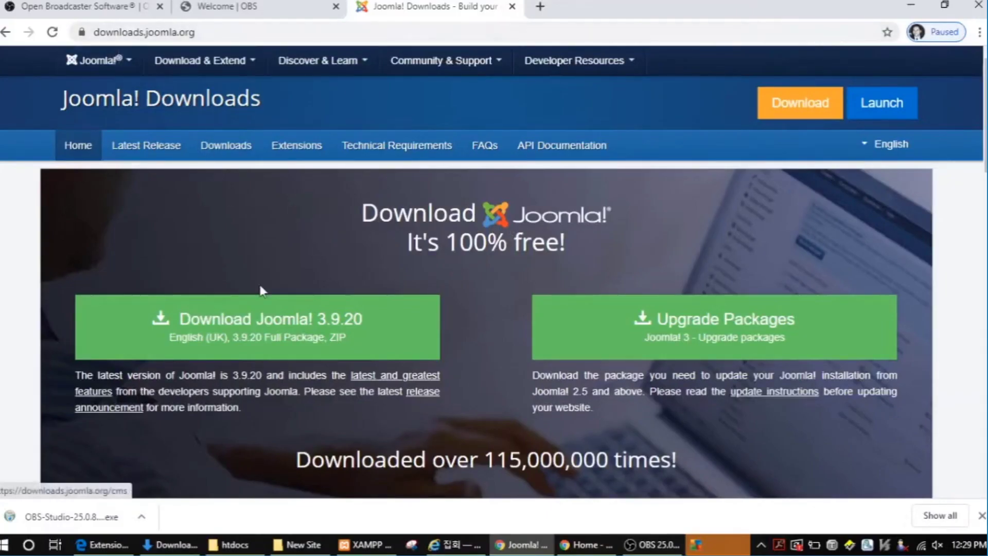
# Step: Download the Joomla! 3.9.20 Full Package ZIP from downloads.joomla.org
pyautogui.click(242, 325)
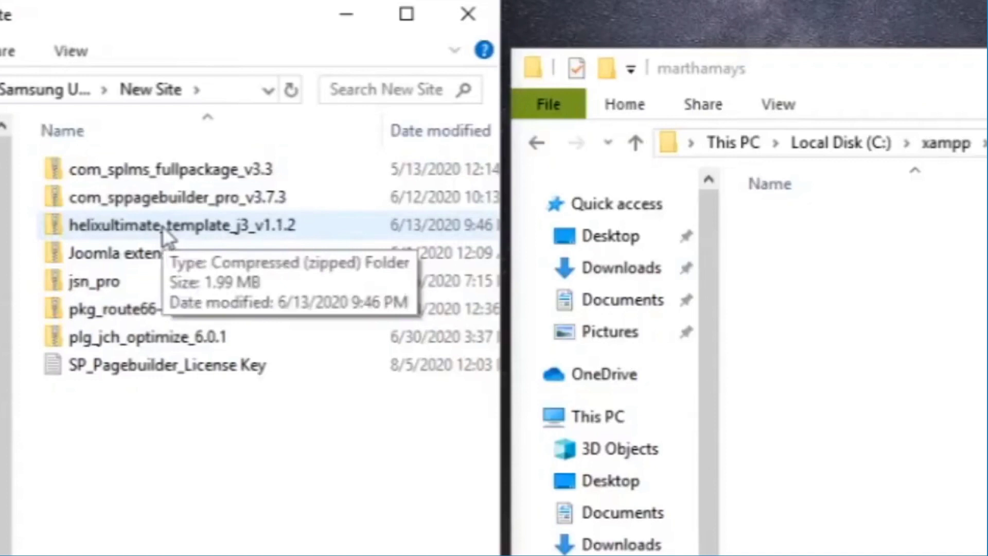
# Step: Copy the Helix Ultimate zip into marthamays, extract Joomla 3.9.20 directly there, and delete the Joomla zip
pyautogui.click(164, 229)
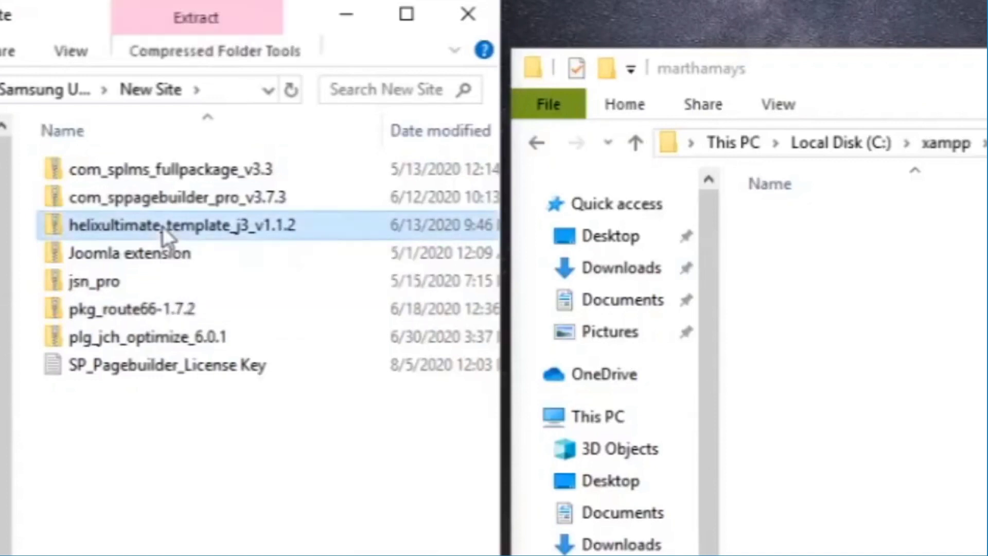
pyautogui.moveTo(162, 227); pyautogui.dragTo(835, 390)
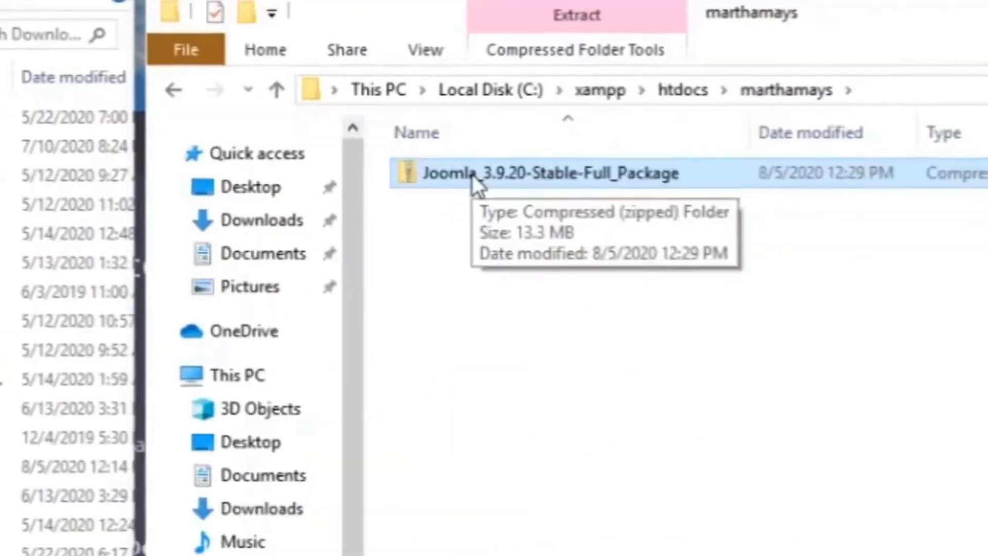
pyautogui.rightClick(472, 175)
pyautogui.click(582, 254)
pyautogui.press('BackSpace')
pyautogui.press('BackSpace')
pyautogui.press('BackSpace')
pyautogui.press('BackSpace')
pyautogui.press('BackSpace')
pyautogui.press('BackSpace')
pyautogui.press('BackSpace')
pyautogui.press('BackSpace')
pyautogui.press('BackSpace')
pyautogui.press('BackSpace')
pyautogui.press('BackSpace')
pyautogui.press('BackSpace')
pyautogui.press('BackSpace')
pyautogui.press('BackSpace')
pyautogui.press('BackSpace')
pyautogui.press('BackSpace')
pyautogui.press('BackSpace')
pyautogui.press('BackSpace')
pyautogui.press('BackSpace')
pyautogui.press('BackSpace')
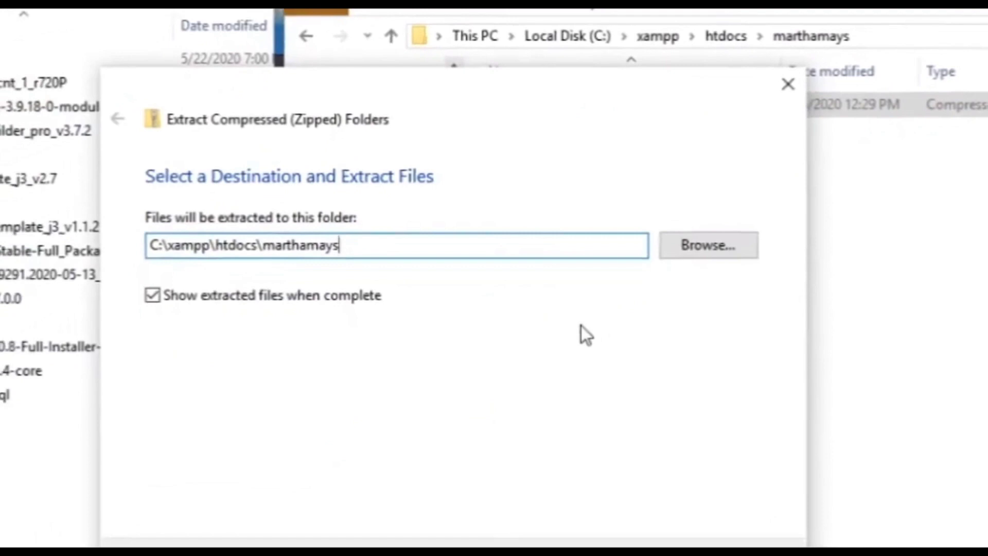
pyautogui.click(682, 510)
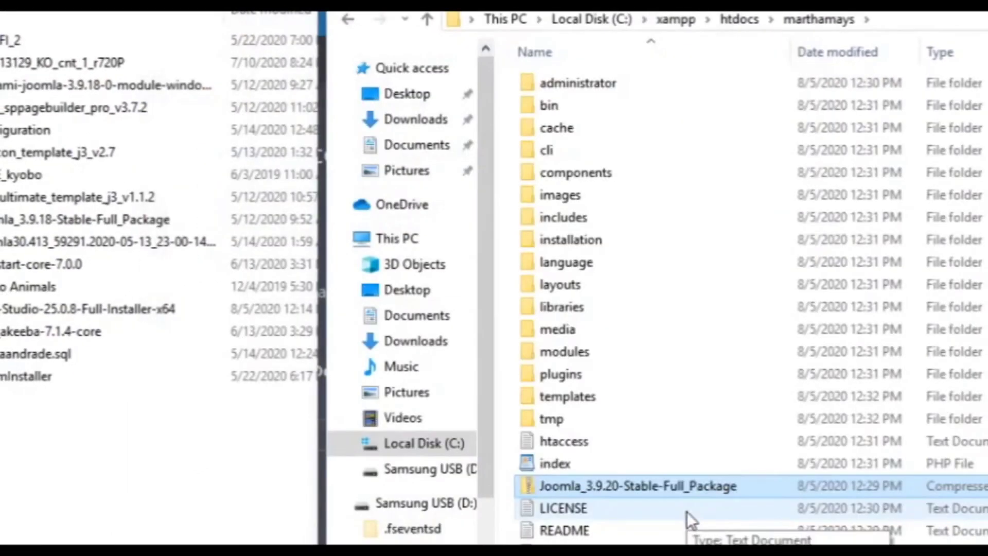
pyautogui.rightClick(618, 485)
pyautogui.click(669, 411)
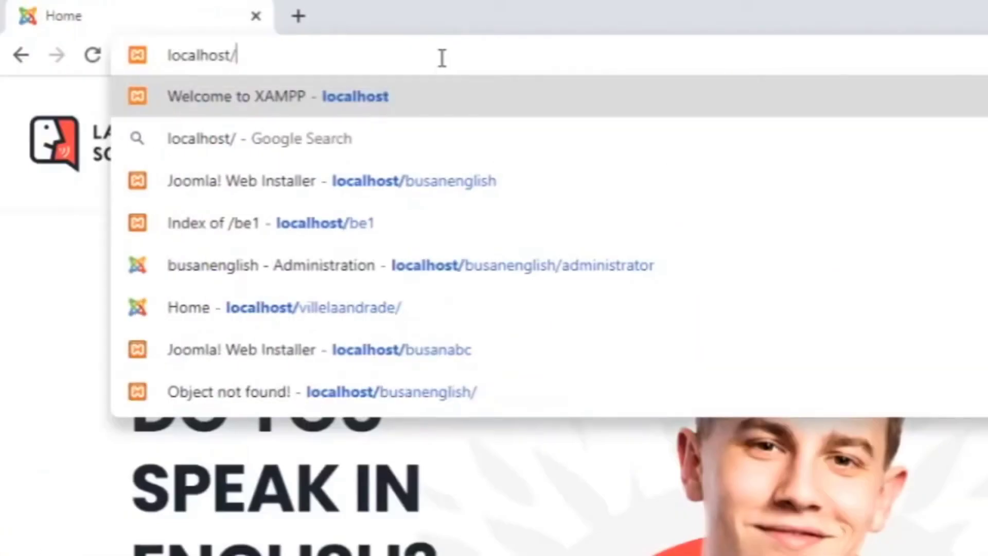
# Step: Load localhost/marthamays, set the Site Name to 'Marthamays' and enter the super user's e-mail
pyautogui.write('marthamays')
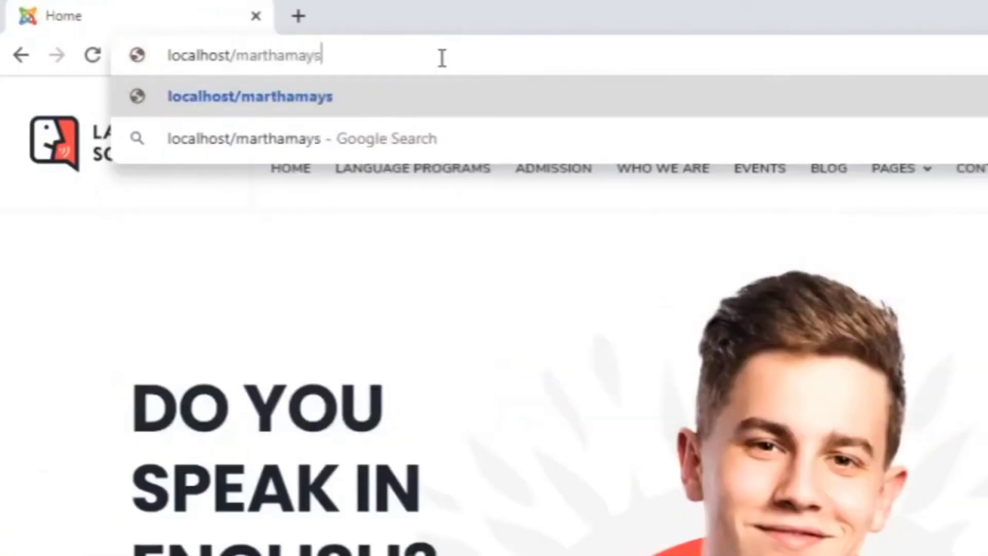
pyautogui.press('Return')
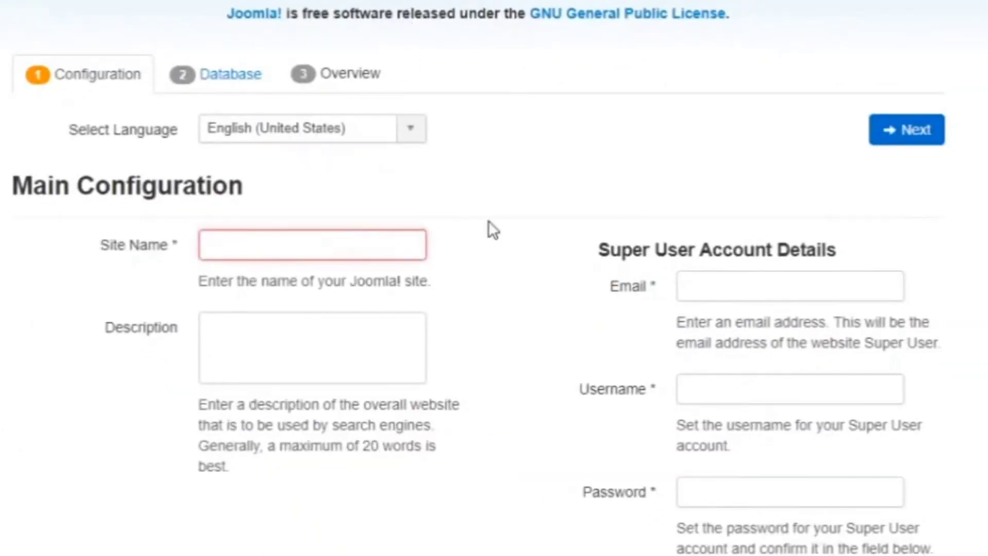
pyautogui.write('Marthamays')
pyautogui.press('Tab')
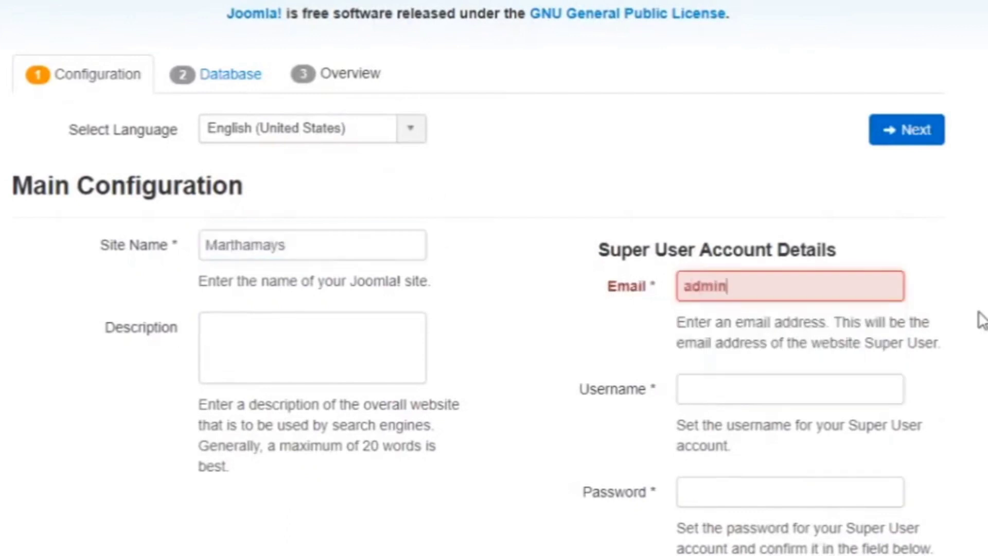
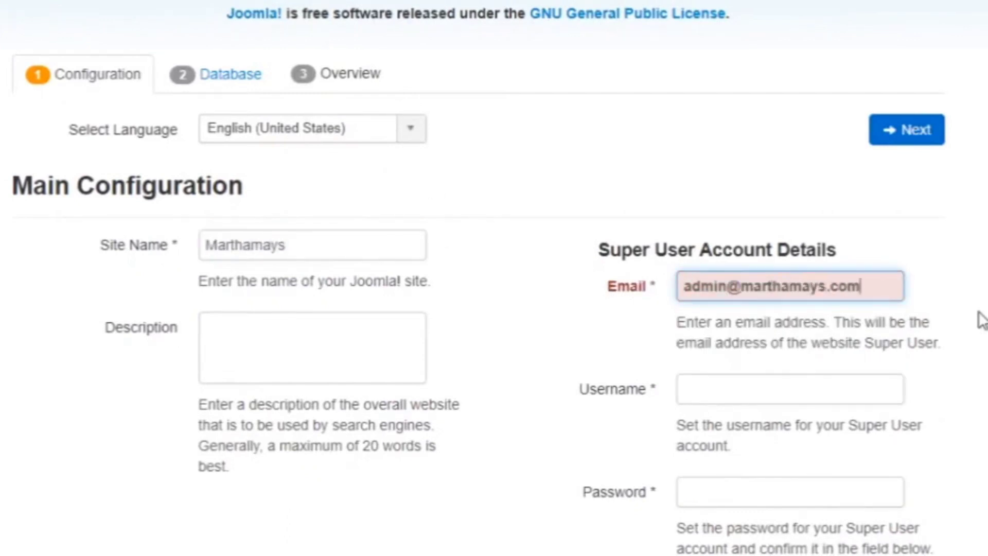
# Step: Fill in the super user's username and password
pyautogui.scroll(-3, 850, 367)
pyautogui.click(748, 183)
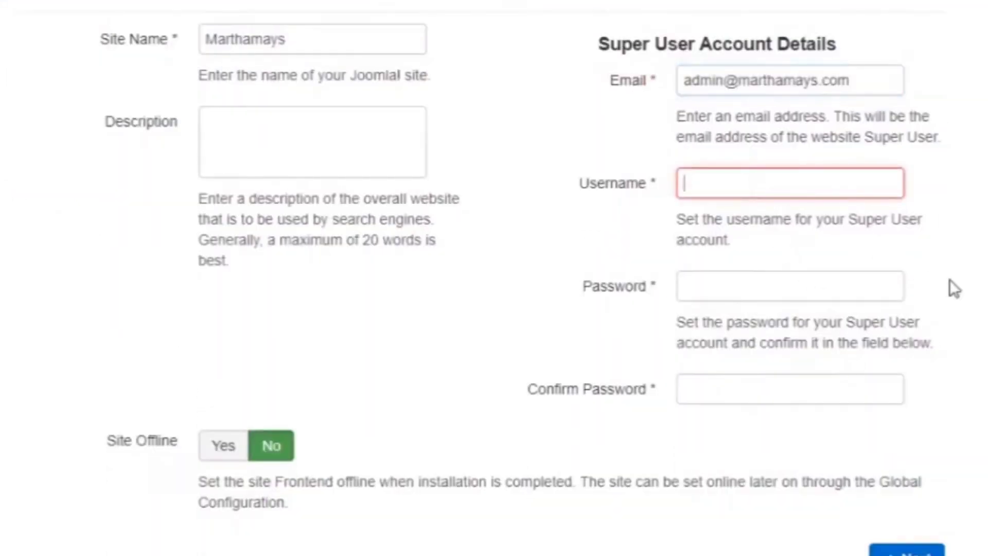
pyautogui.write('Martha')
pyautogui.press('Tab')
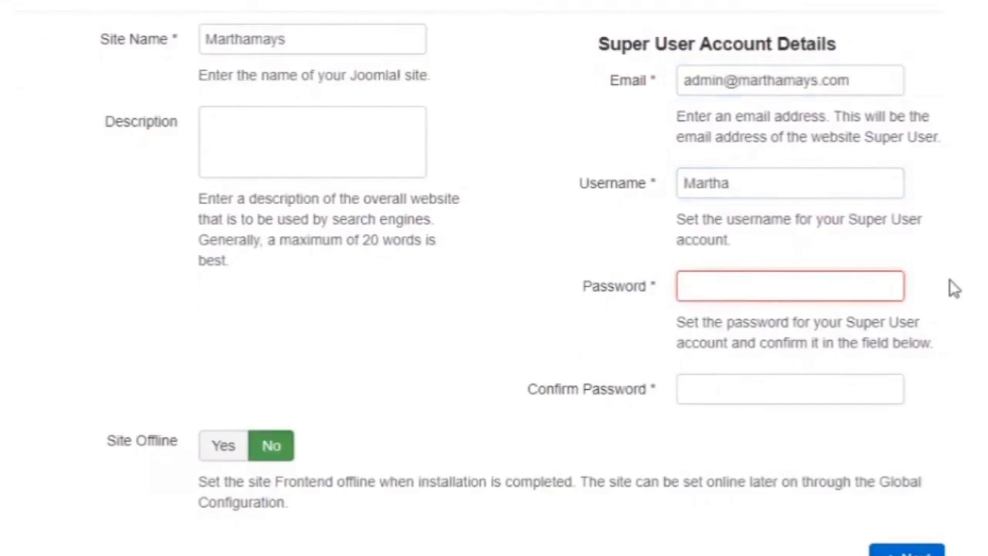
pyautogui.write('••')
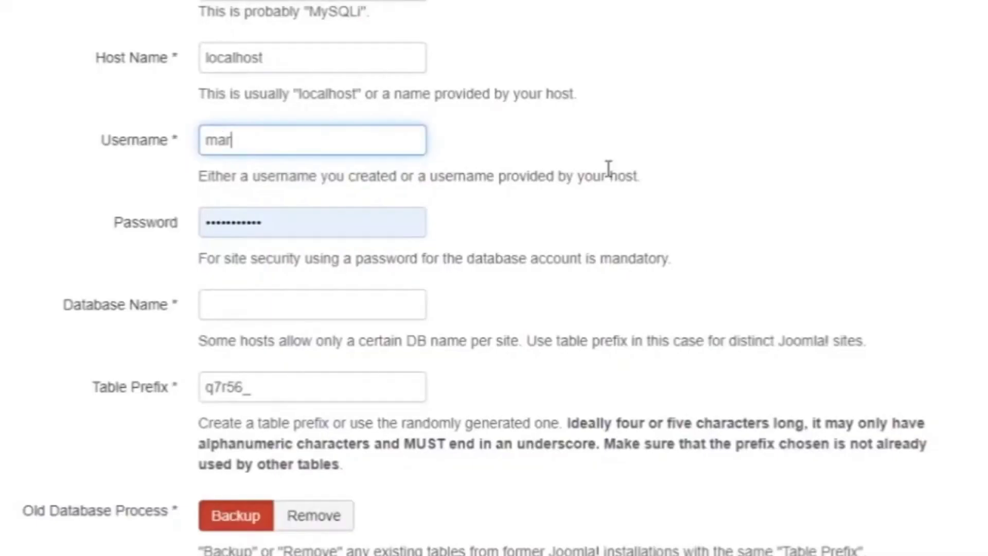
pyautogui.write('tha')
# Step: Enter the database password and the database name 'martha'
pyautogui.press('Tab')
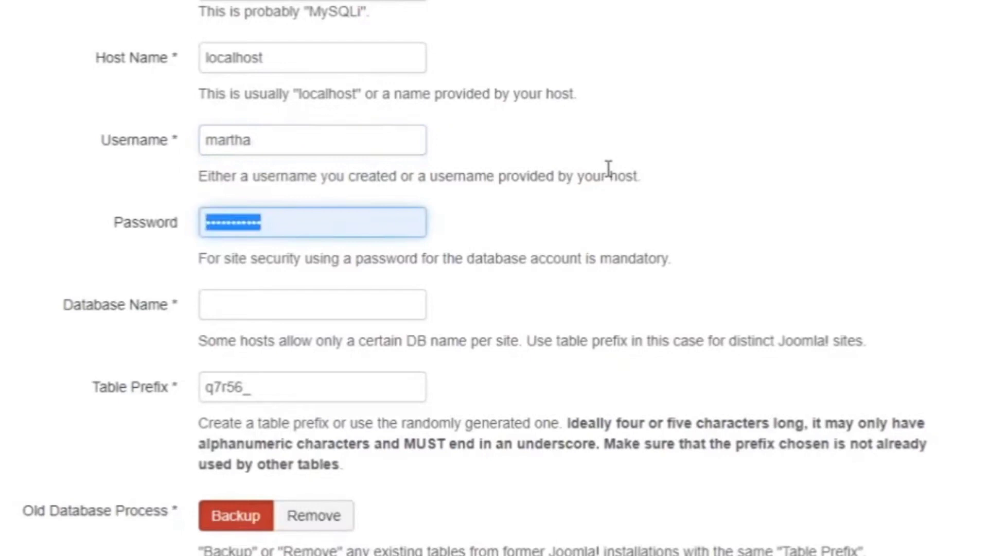
pyautogui.write('•')
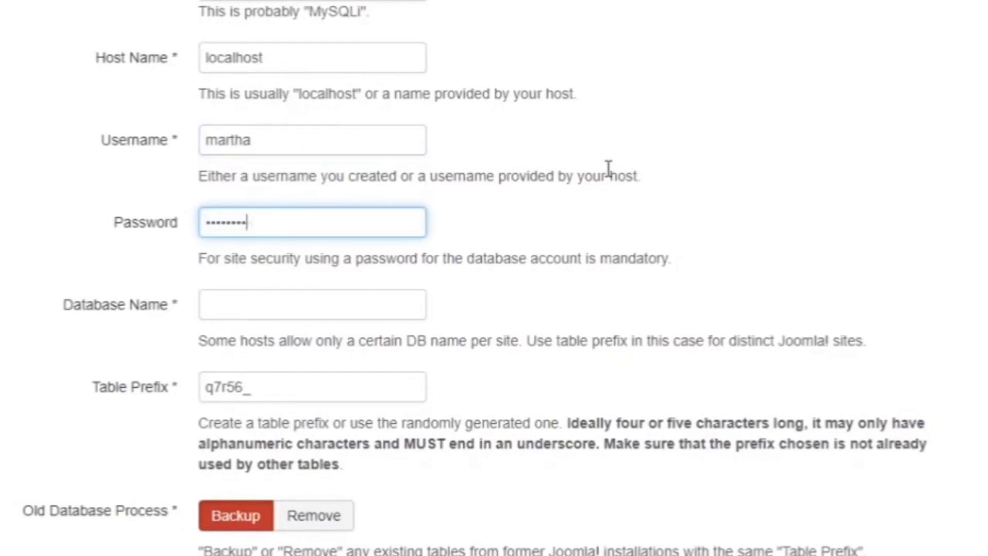
pyautogui.click(339, 307)
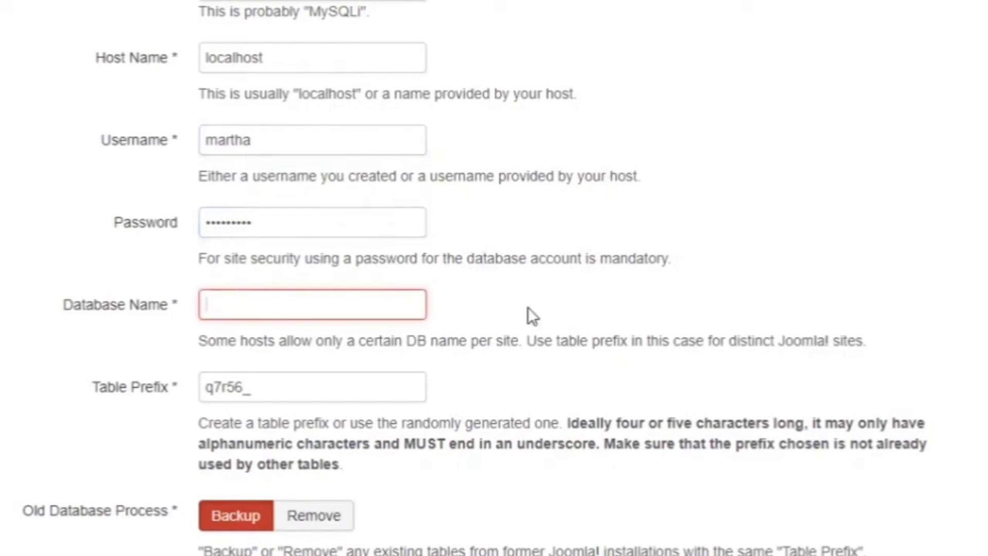
pyautogui.write('martha')
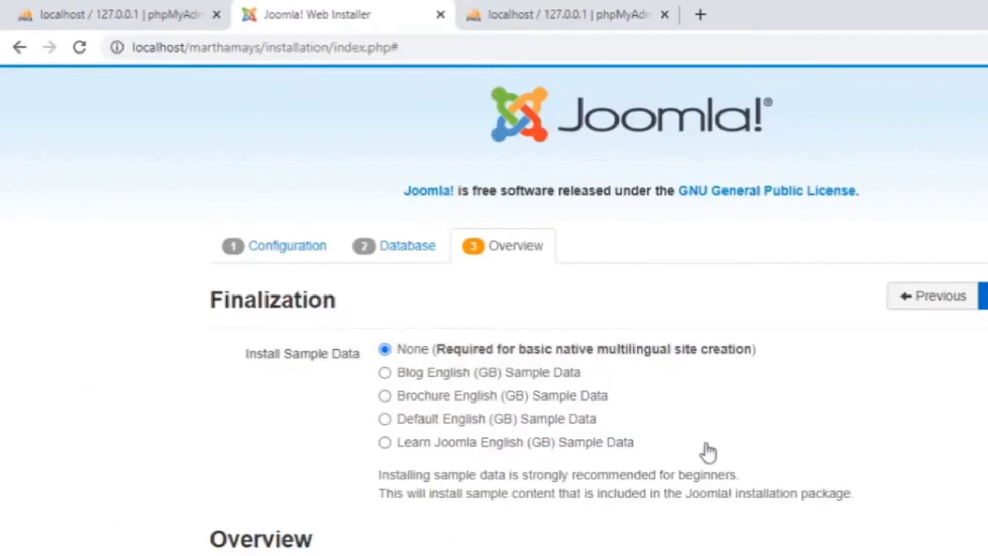
# Step: After installation completes, remove the Joomla installation folder
pyautogui.scroll(-1, 710, 487)
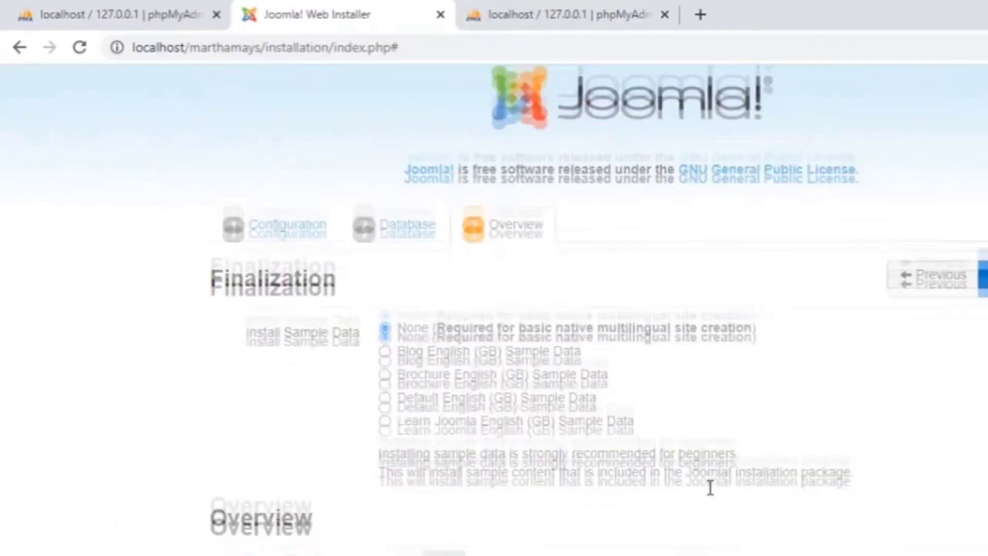
pyautogui.scroll(-4, 710, 487)
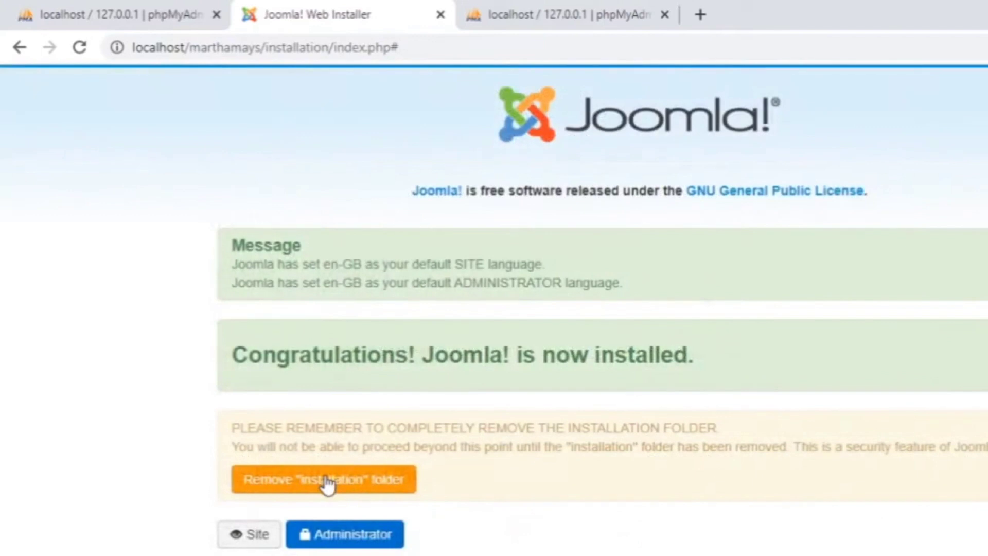
pyautogui.click(325, 484)
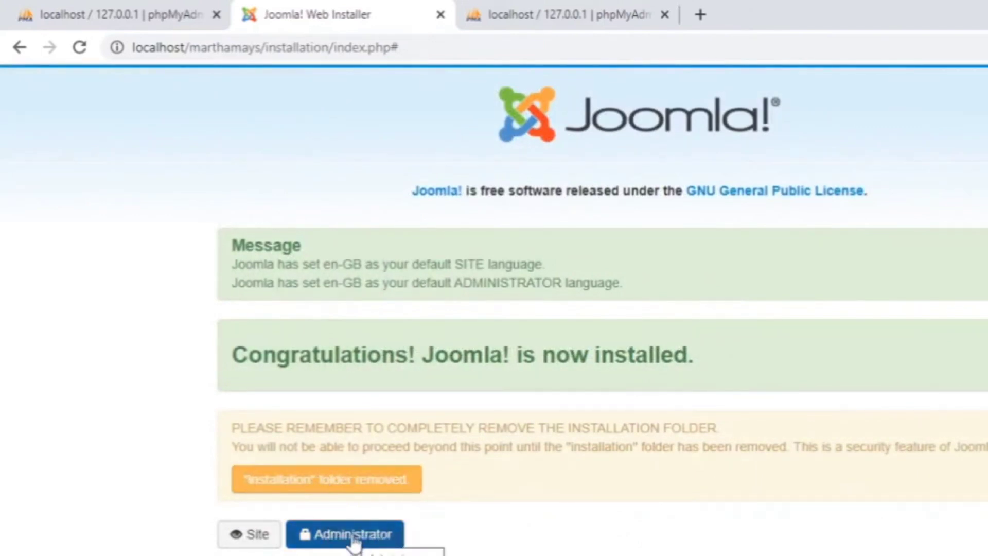
# Step: Go to the administrator login at localhost/marthamays/administrator
pyautogui.click(247, 535)
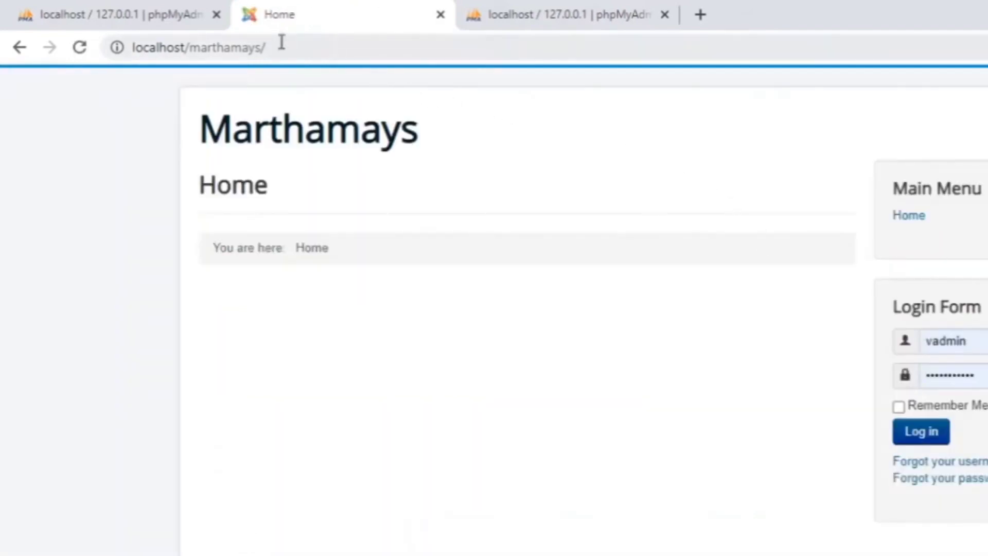
pyautogui.click(281, 47)
pyautogui.click(280, 48)
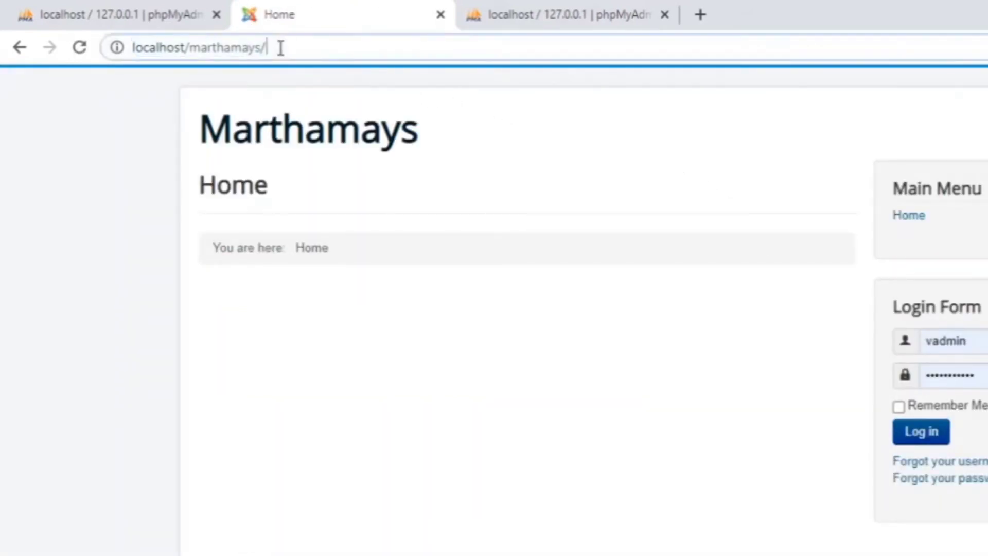
pyautogui.write('and')
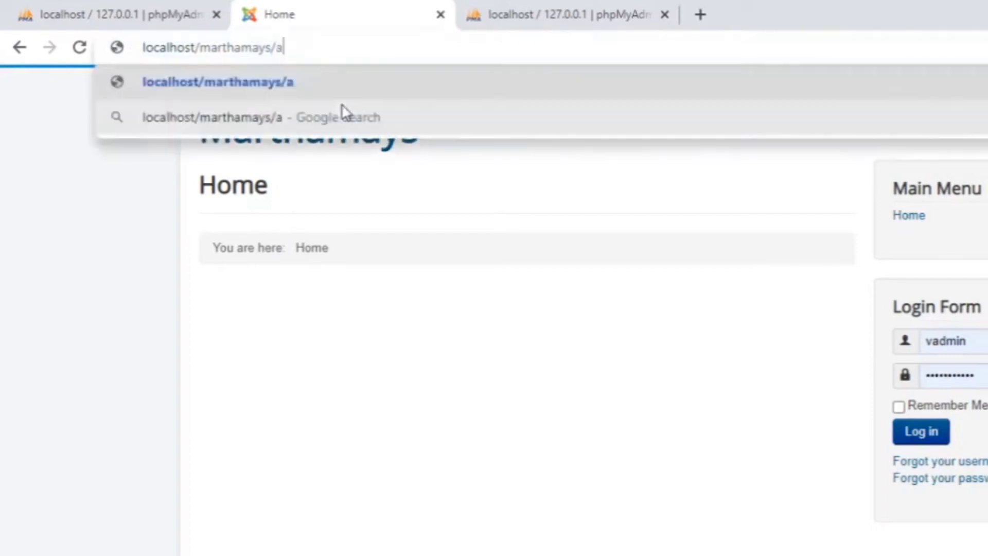
pyautogui.press('BackSpace')
pyautogui.press('BackSpace')
pyautogui.write('dm')
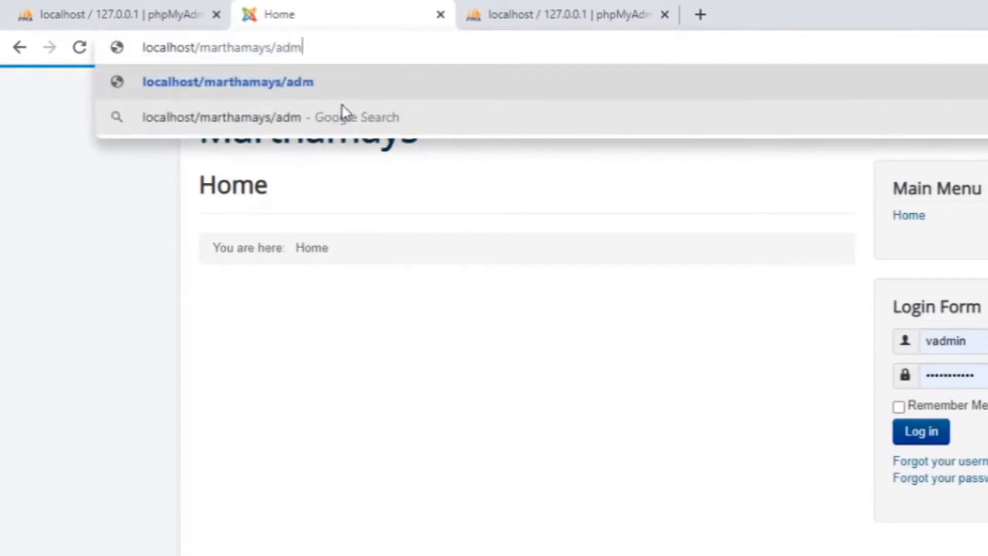
pyautogui.write('inistrator')
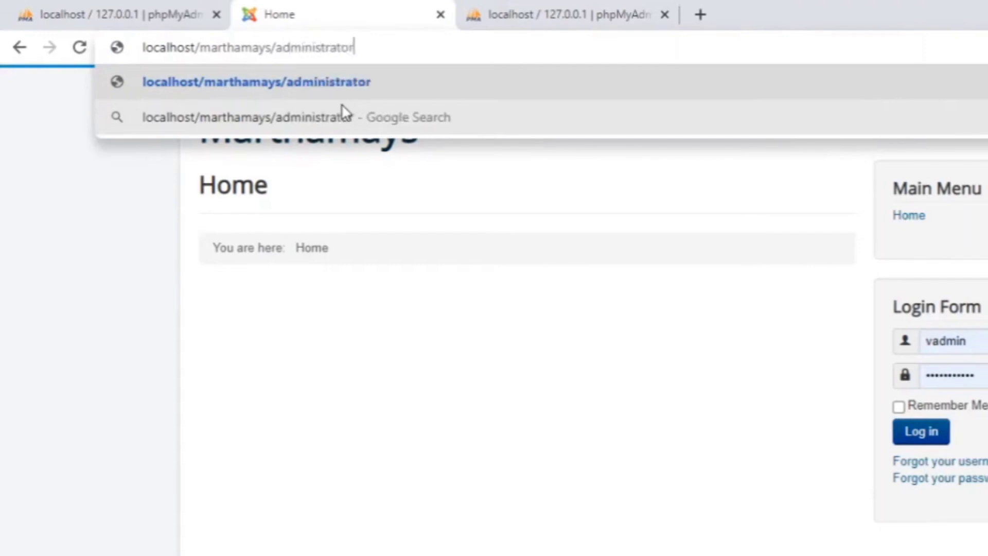
pyautogui.press('Return')
# Step: Log in with the super user's username and password
pyautogui.write('martha')
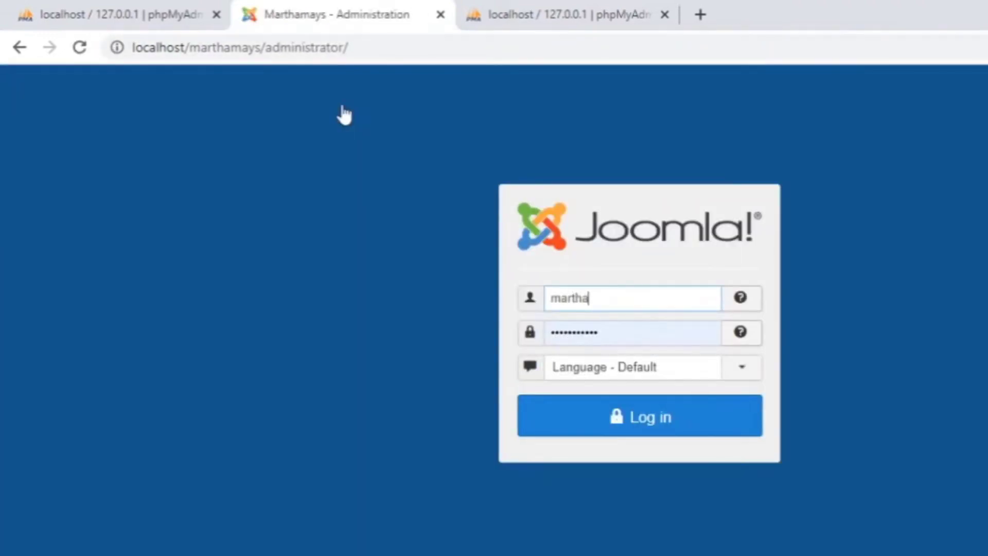
pyautogui.press('Tab')
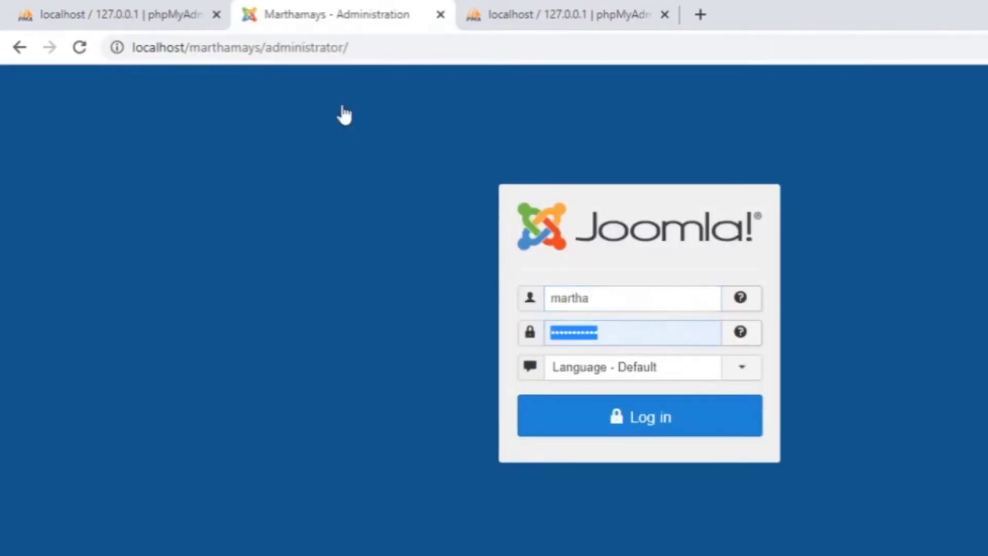
pyautogui.click(644, 426)
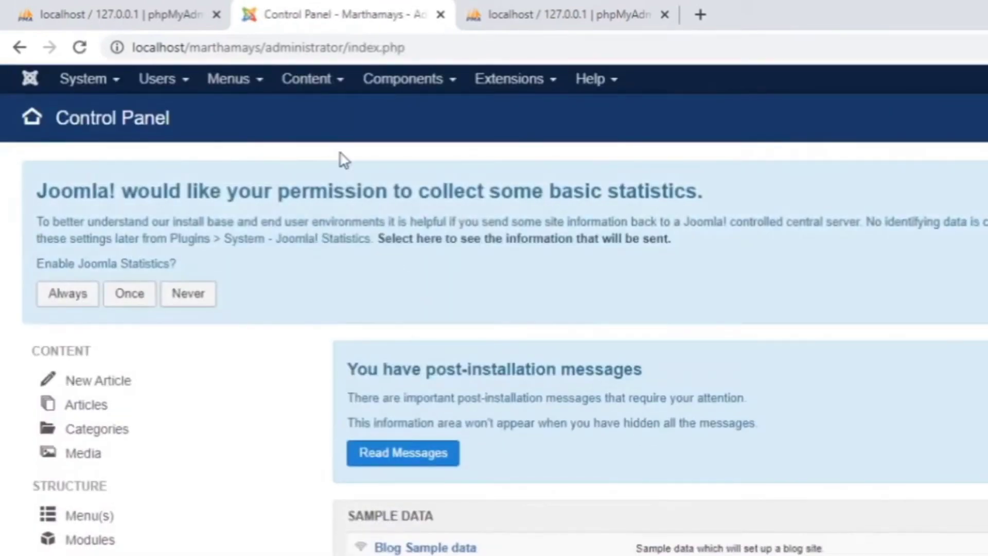
# Step: Upload and install the helixultimate_template_j3_v1.1.2 package through Extensions > Manage > Install
pyautogui.click(520, 85)
pyautogui.moveTo(530, 114)
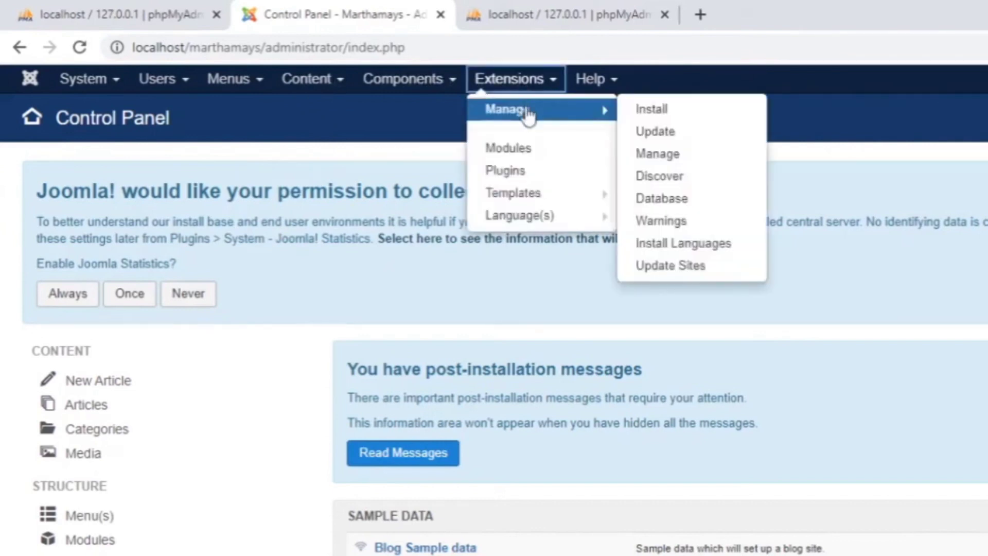
pyautogui.click(661, 114)
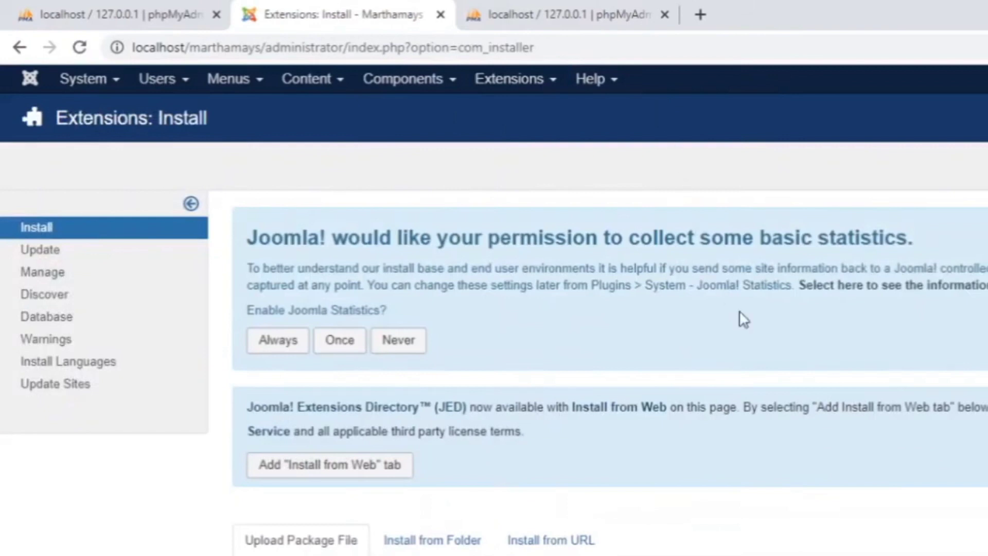
pyautogui.scroll(-4, 743, 319)
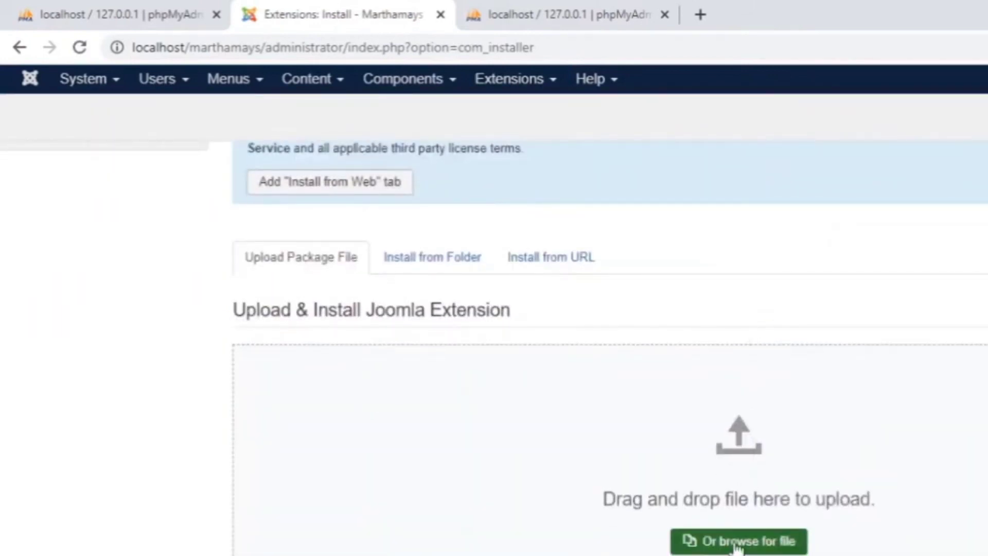
pyautogui.click(737, 543)
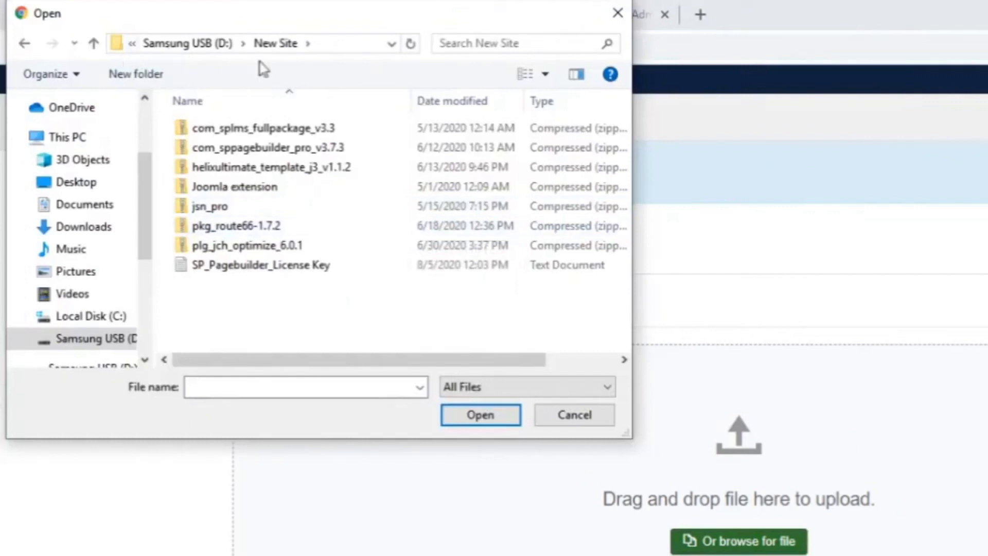
pyautogui.click(282, 170)
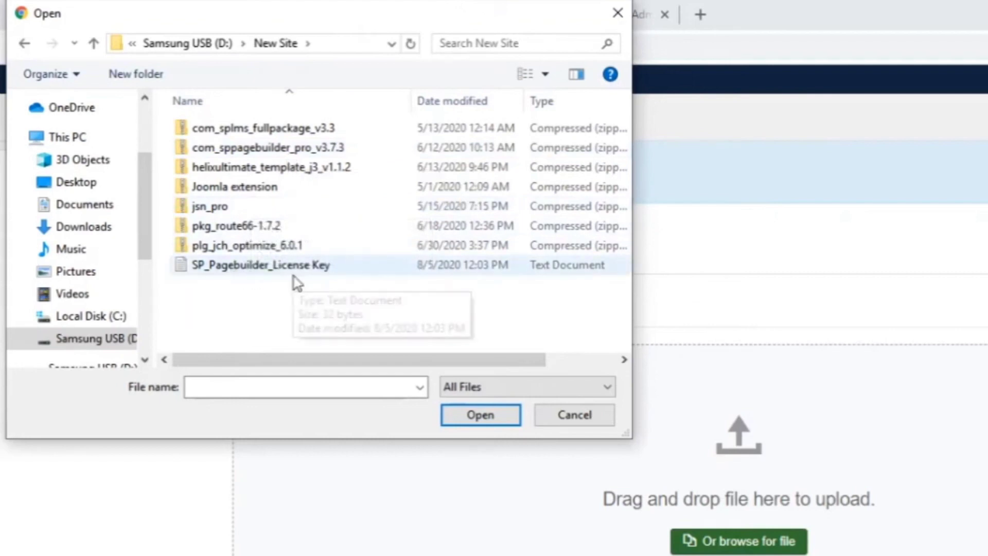
pyautogui.click(246, 167)
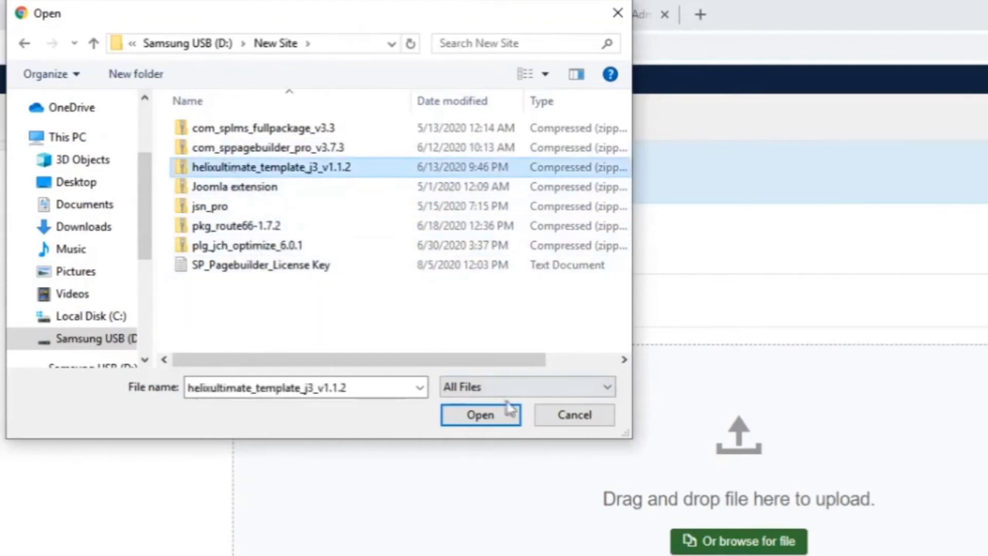
pyautogui.click(474, 416)
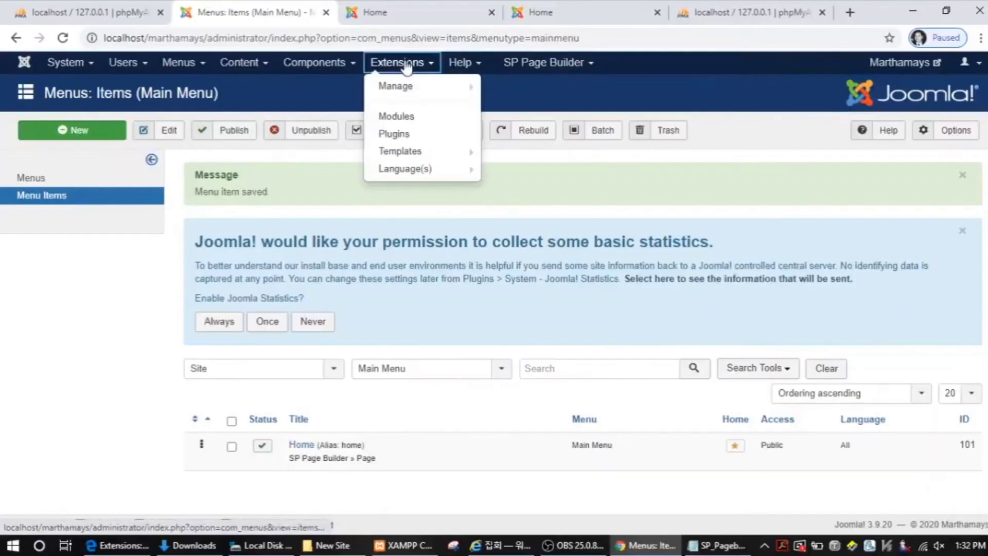
pyautogui.moveTo(404, 153)
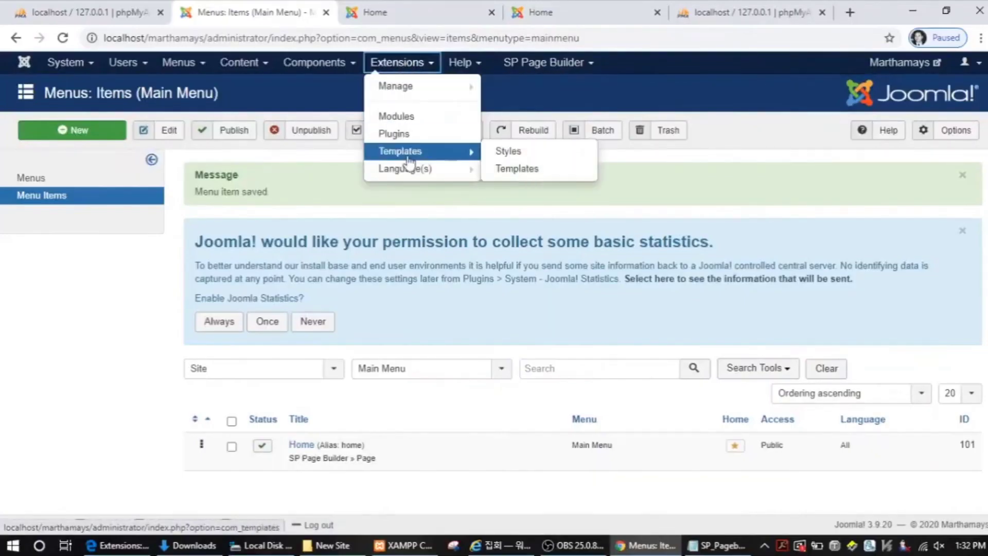
# Step: Open the shaper_helixultimate - Default style and reload the Home page to see the Helix layout
pyautogui.click(515, 153)
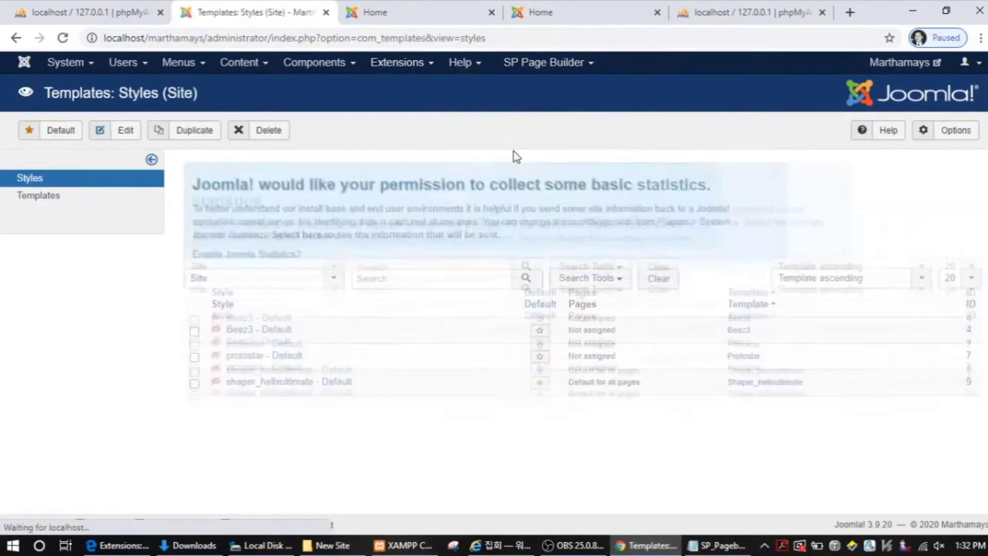
pyautogui.click(287, 417)
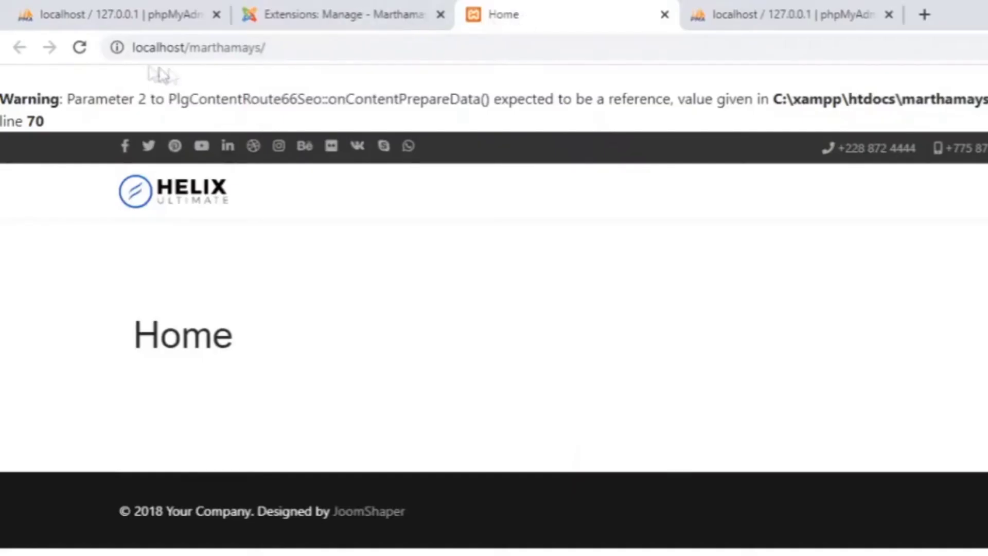
pyautogui.click(79, 48)
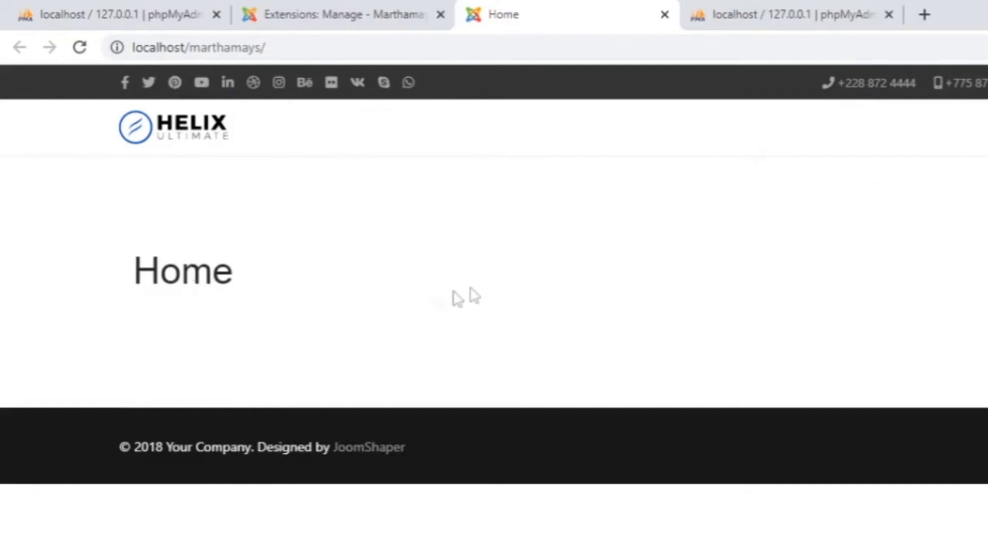
pyautogui.click(362, 16)
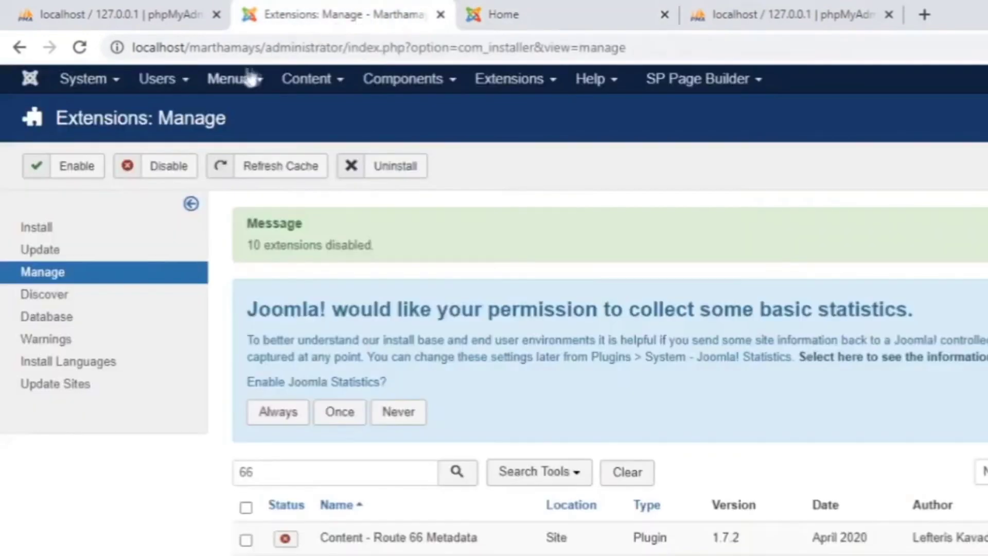
# Step: Set the Main Menu Home item's Show Page Heading to Use Global (No) and save it
pyautogui.click(236, 87)
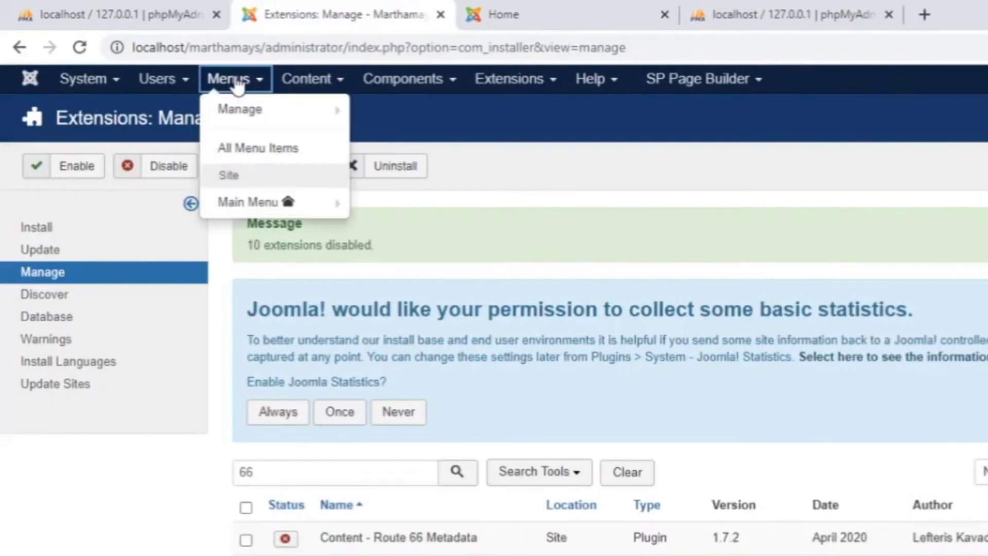
pyautogui.click(246, 206)
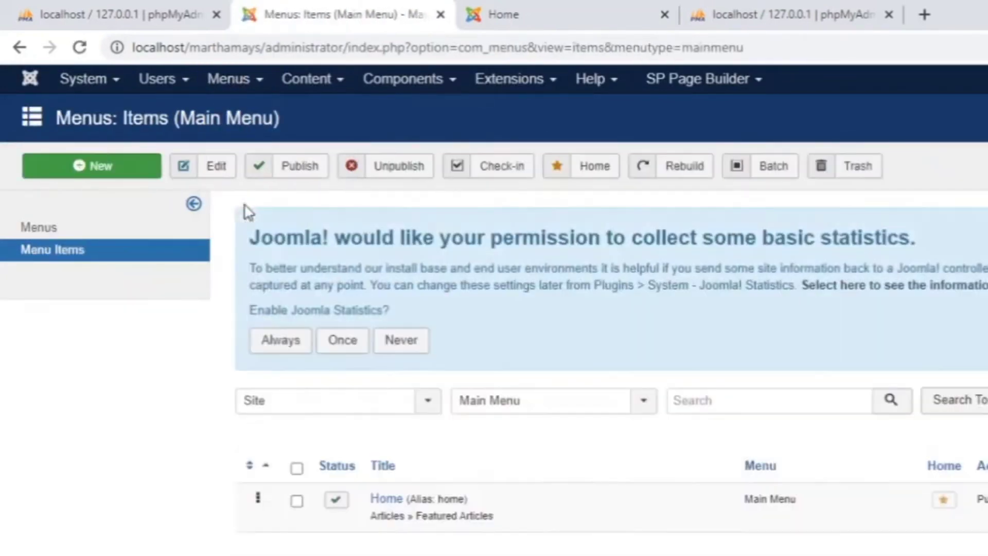
pyautogui.click(390, 502)
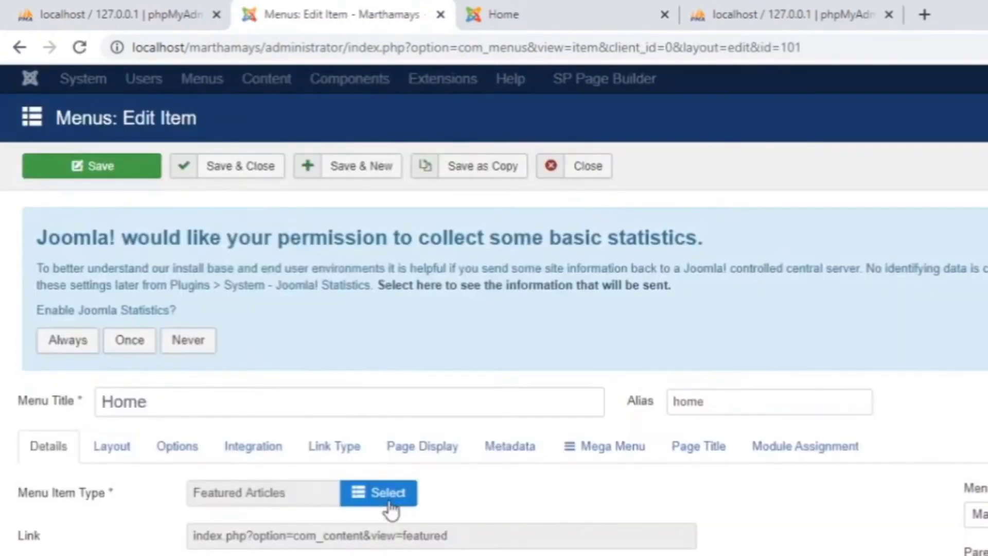
pyautogui.click(421, 445)
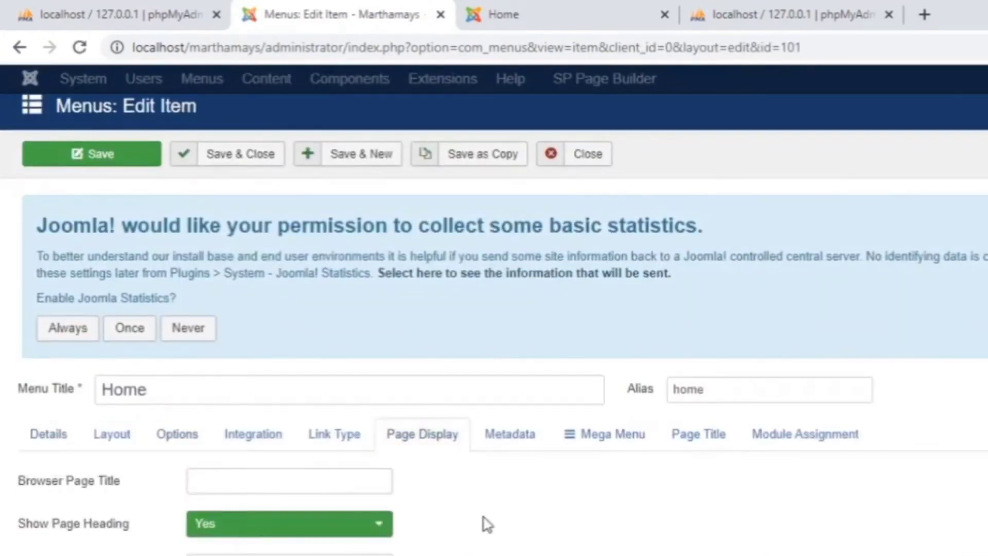
pyautogui.click(378, 523)
pyautogui.click(324, 551)
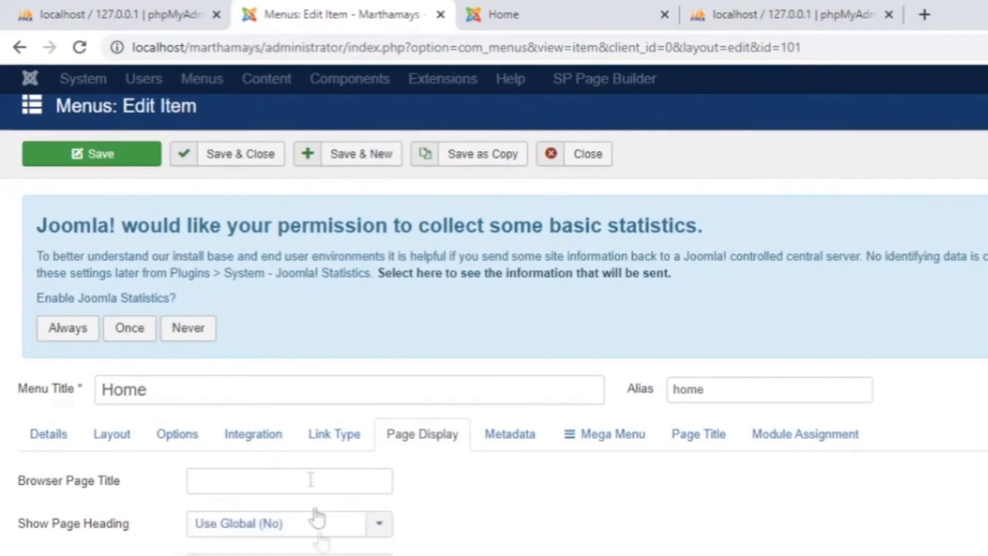
pyautogui.click(252, 157)
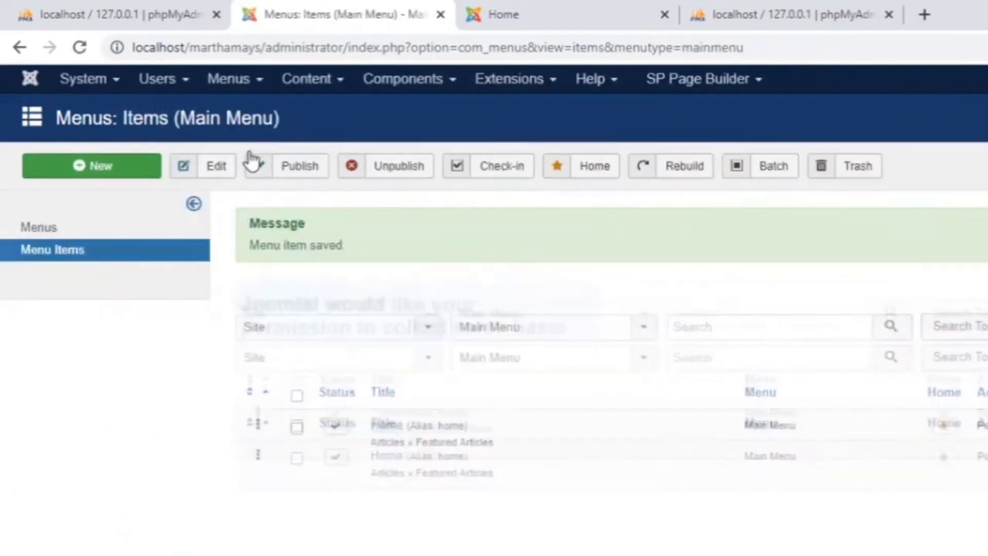
# Step: Check that the front-end Home page no longer shows a heading, then return to the administrator
pyautogui.click(533, 15)
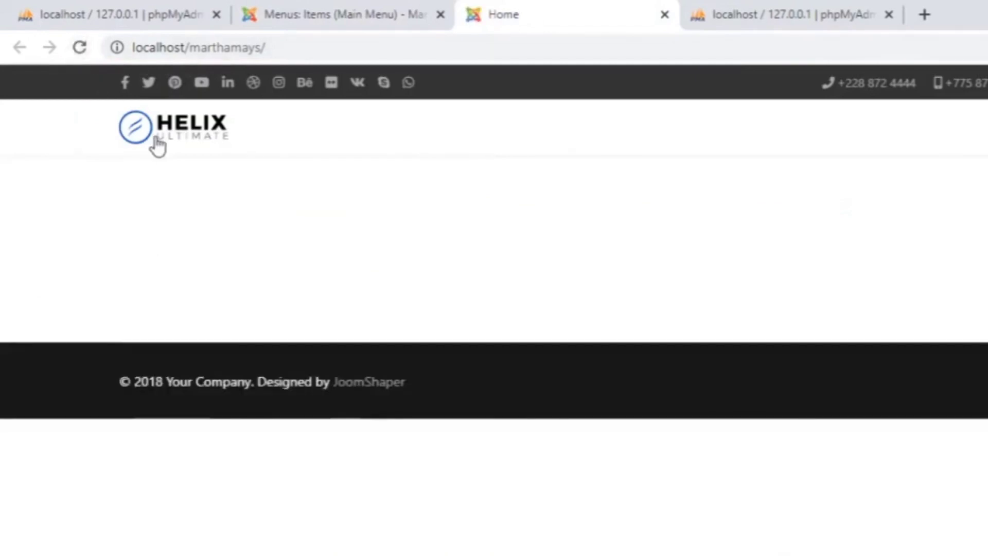
pyautogui.hotkey('ctrl', 'shift', 'Tab')
pyautogui.click(405, 83)
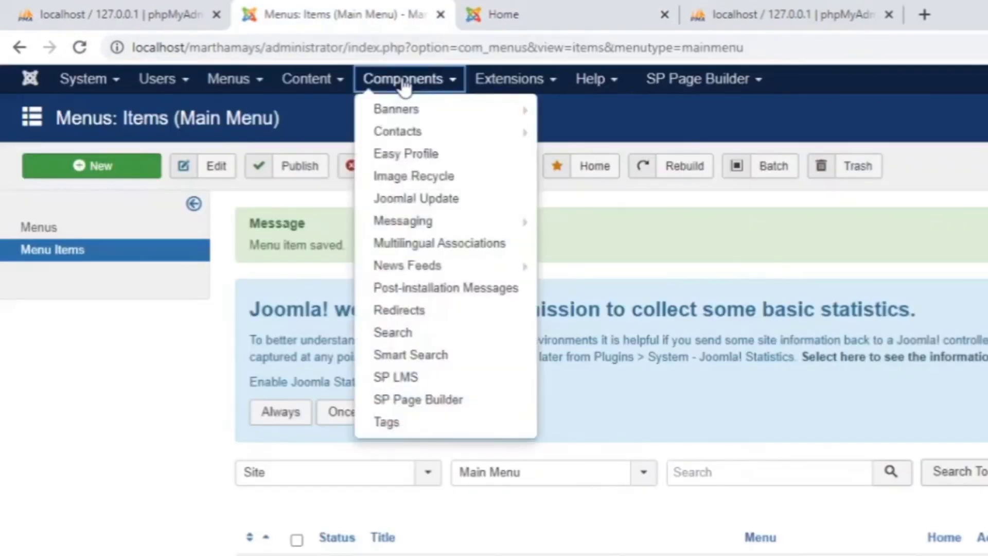
# Step: Create and save a new SP Page Builder page titled 'Home'
pyautogui.click(440, 406)
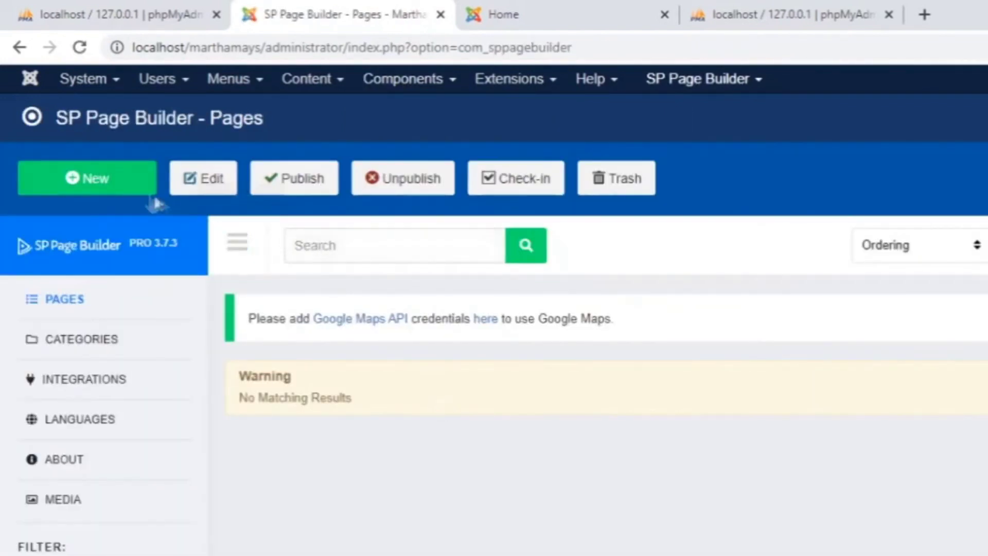
pyautogui.click(82, 177)
pyautogui.write('Hom')
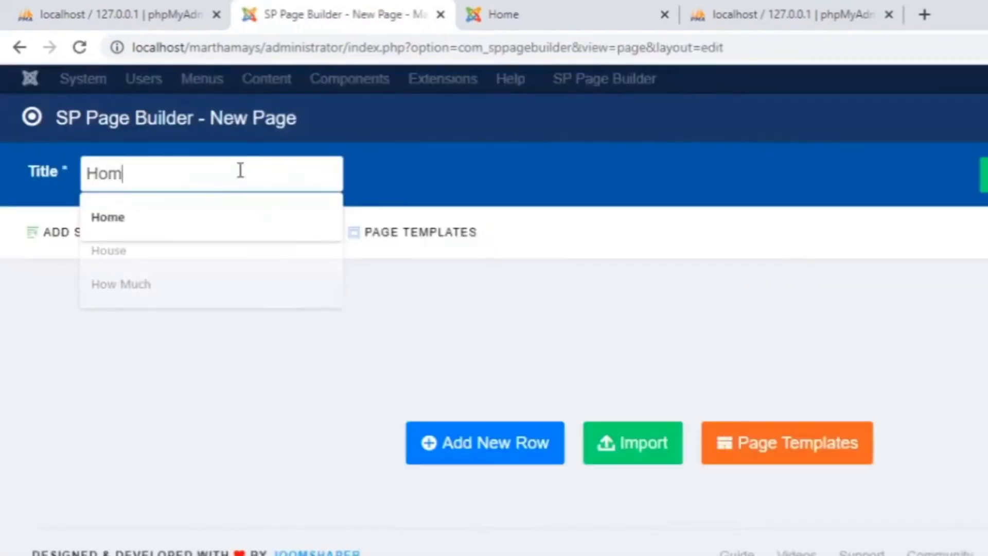
pyautogui.write('e')
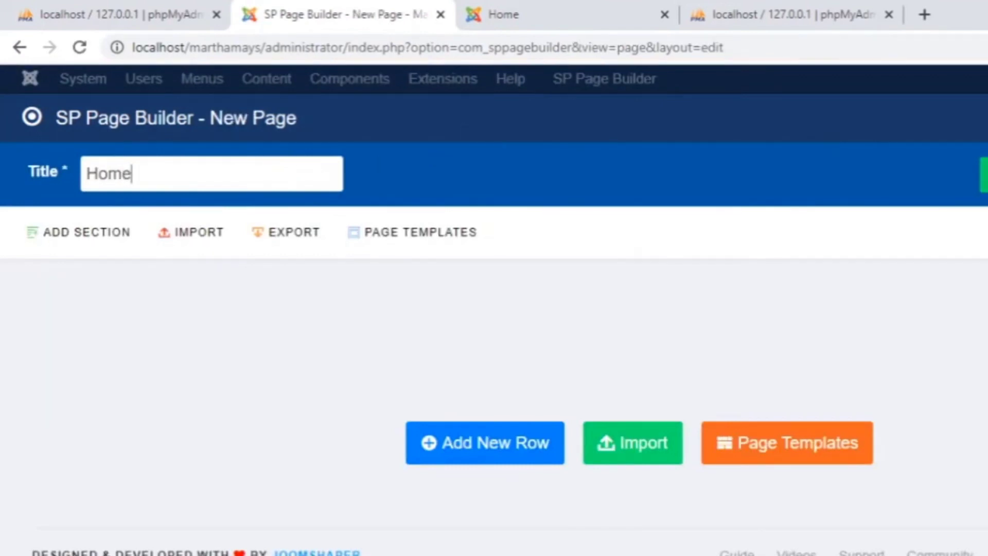
pyautogui.press('Return')
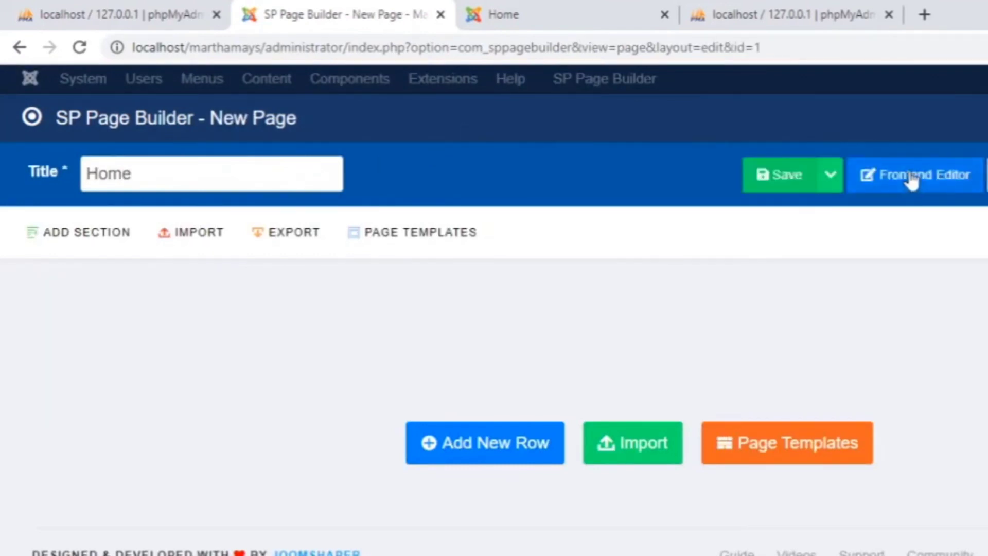
# Step: Open the Home page in the Frontend Editor, signing in with the site username
pyautogui.click(911, 178)
pyautogui.write('martha')
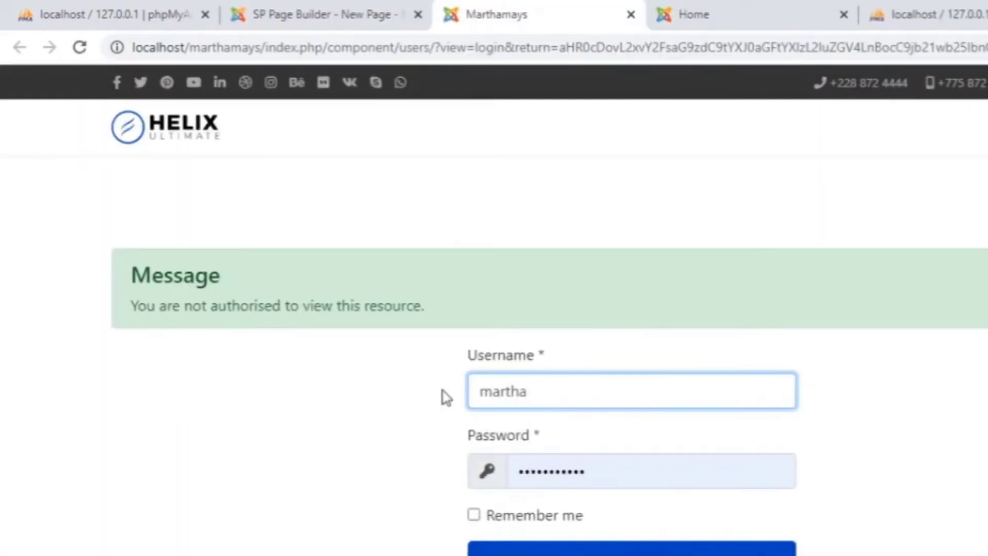
pyautogui.press('Return')
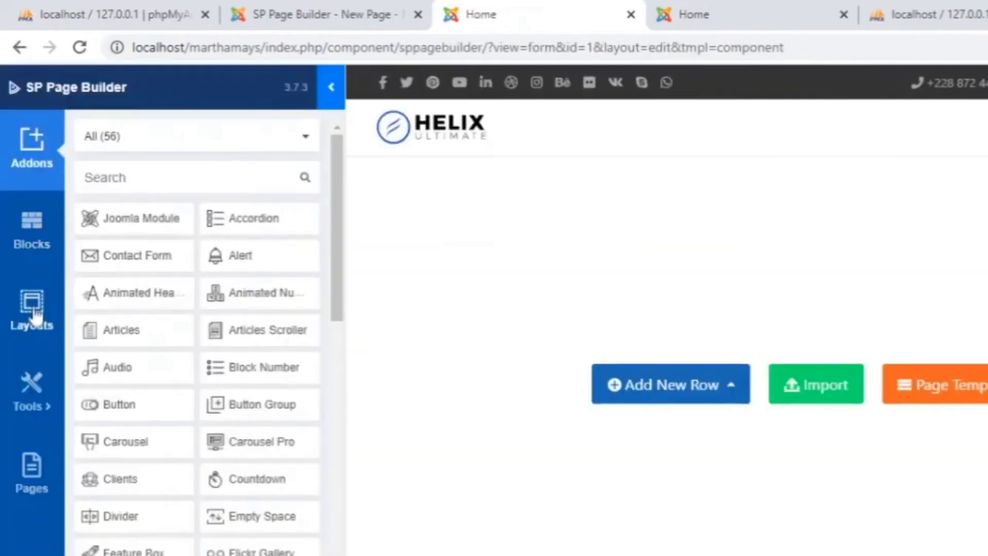
# Step: Insert a seaside hero layout, save the page, and retype its heading toward 'Exciting Tours of Cuenca'
pyautogui.click(32, 311)
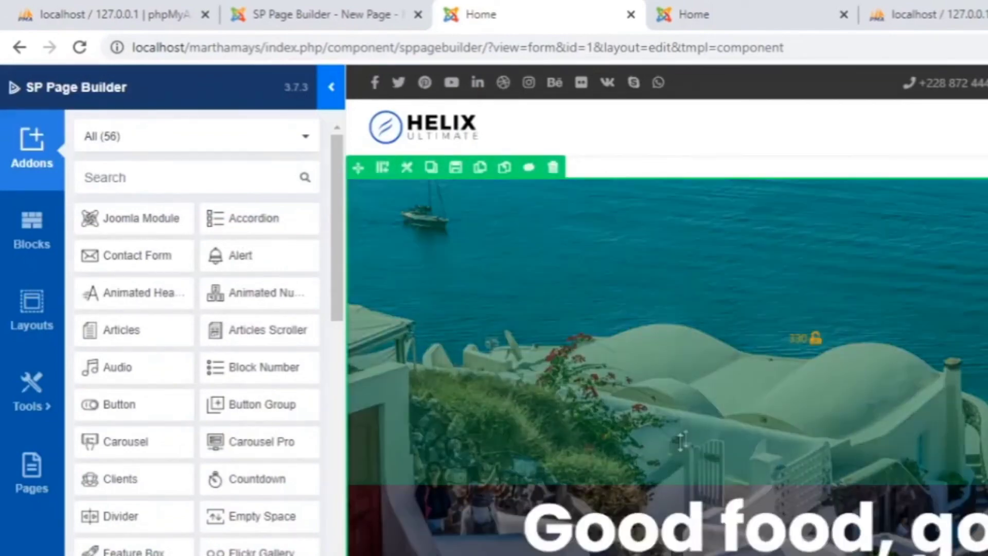
pyautogui.scroll(-8, 702, 427)
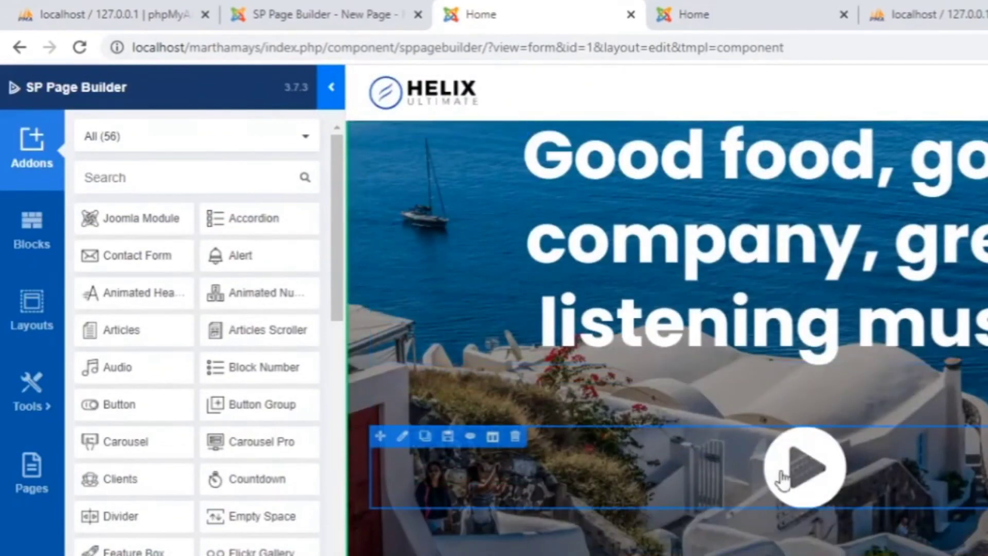
pyautogui.scroll(-3, 746, 486)
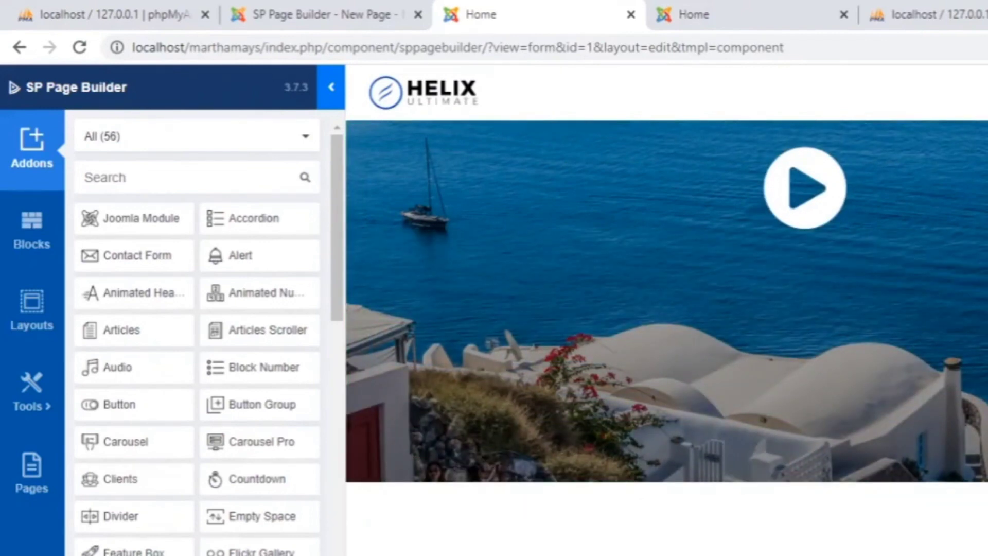
pyautogui.hotkey('ctrl', 's')
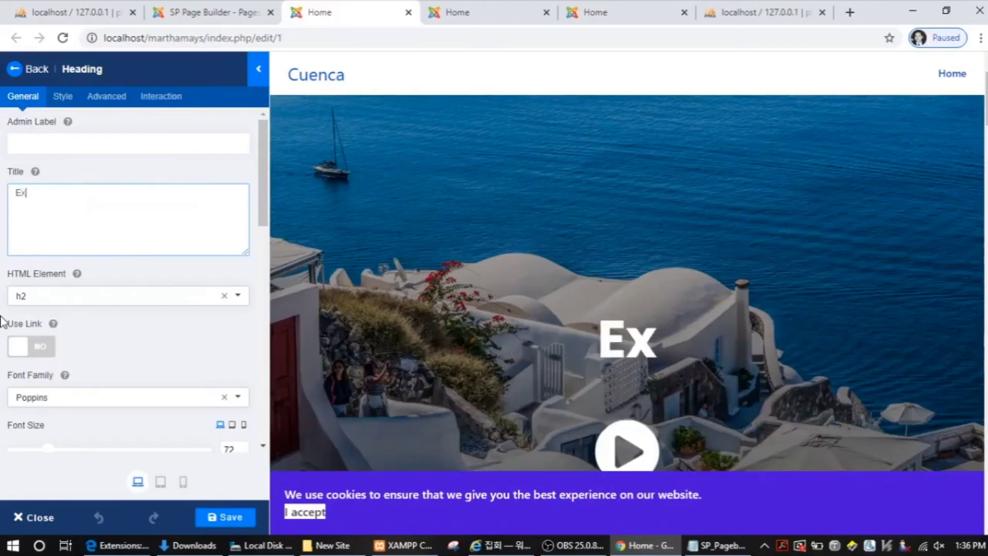
pyautogui.write('citing To')
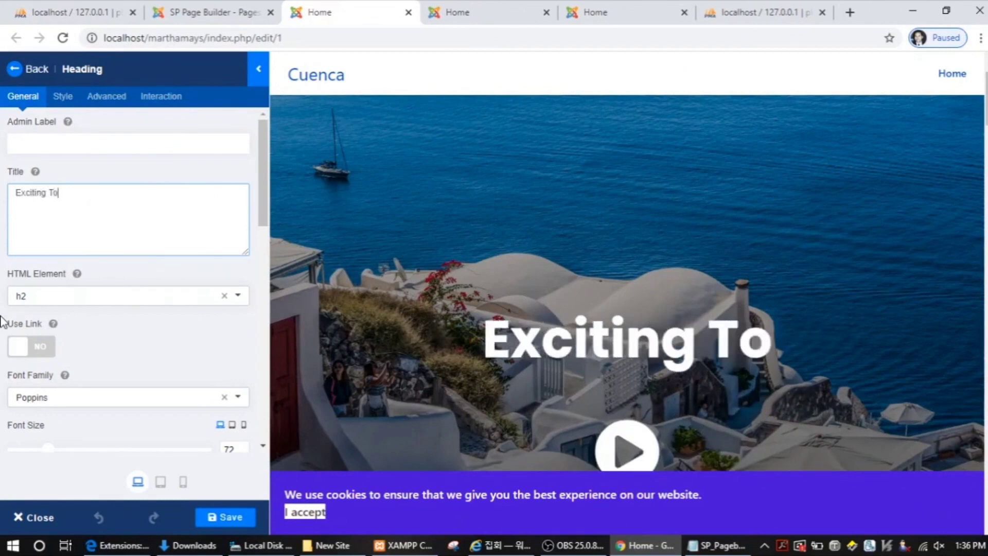
pyautogui.write('urs of Cuenca')
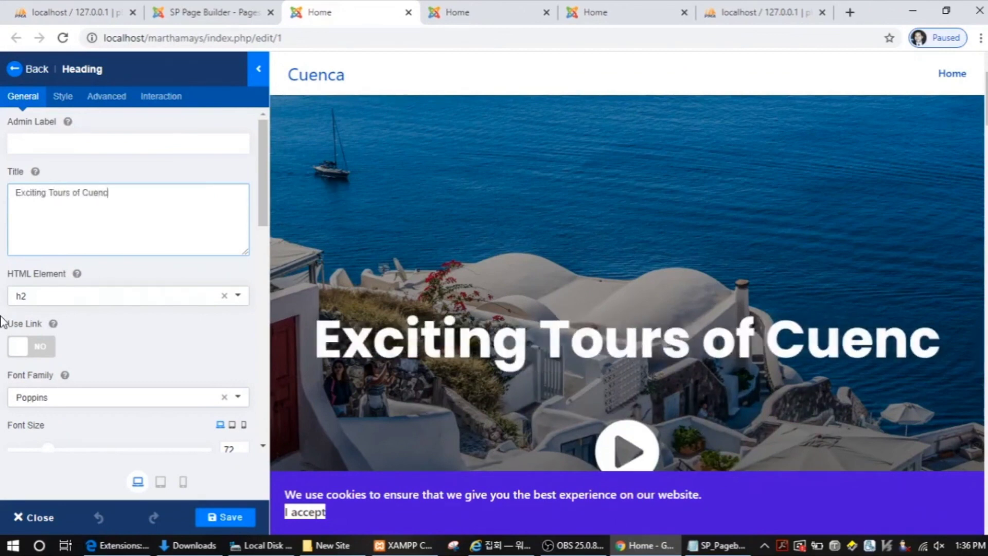